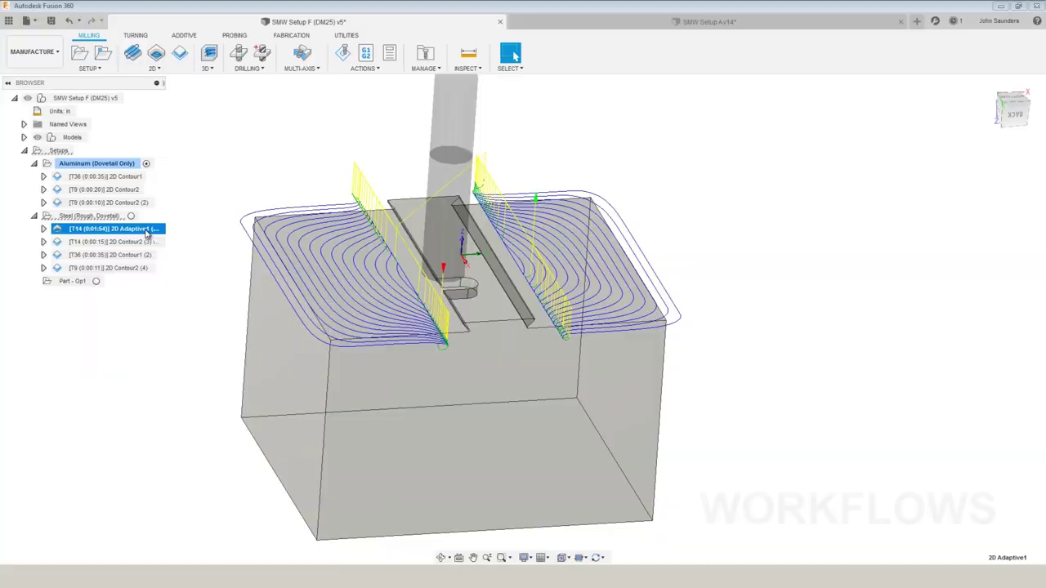
# Examine the stock block and DM25 dovetail vise fixture from the top, from below and at an angle
pyautogui.click(144, 242)
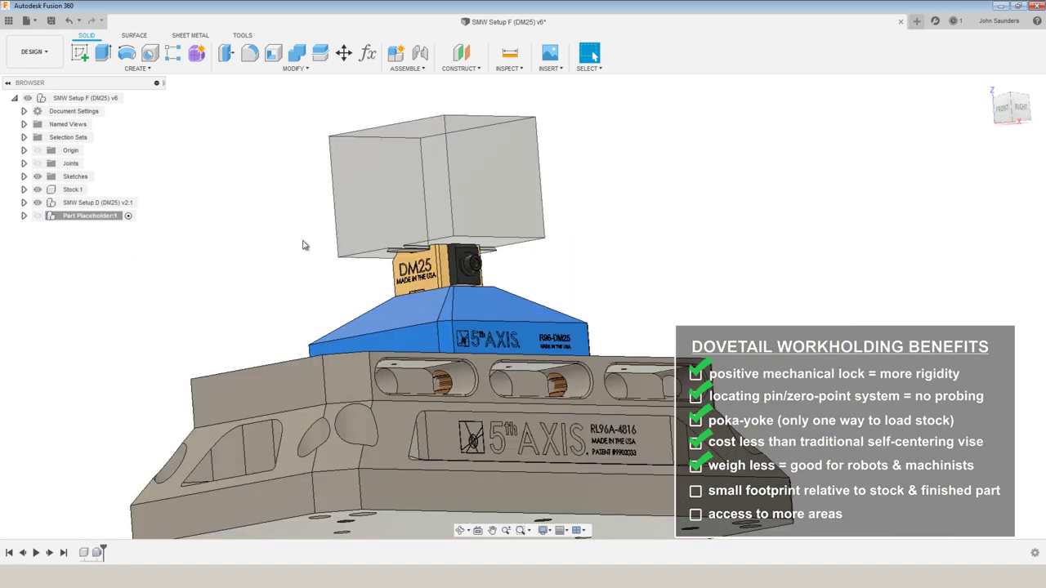
pyautogui.keyDown('shift'); pyautogui.moveTo(809, 214); pyautogui.dragTo(1011, 98, button='middle'); pyautogui.keyUp('shift')
pyautogui.click(1011, 98)
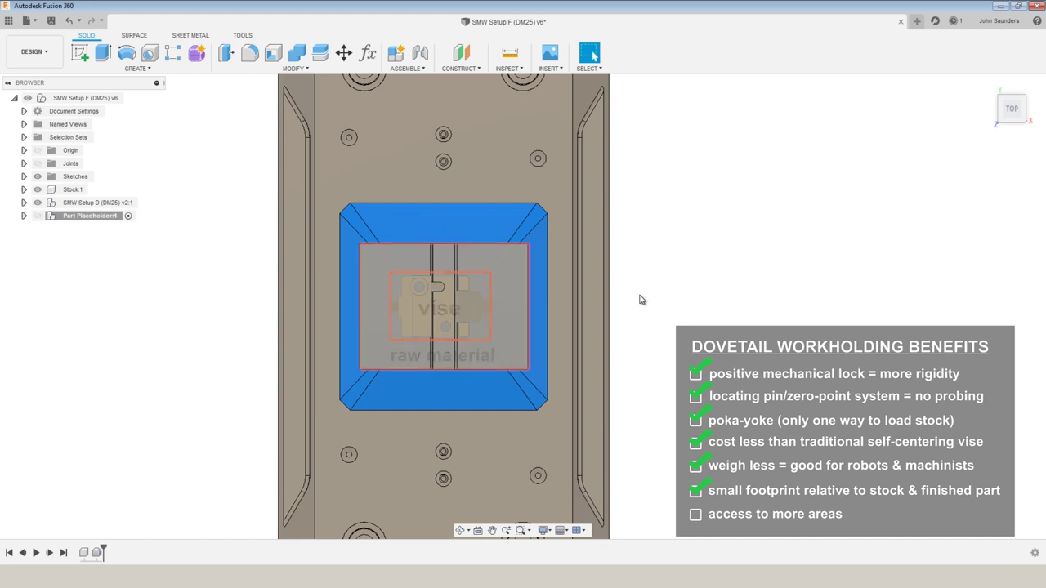
pyautogui.keyDown('shift'); pyautogui.moveTo(641, 300); pyautogui.dragTo(460, 208, button='middle'); pyautogui.keyUp('shift')
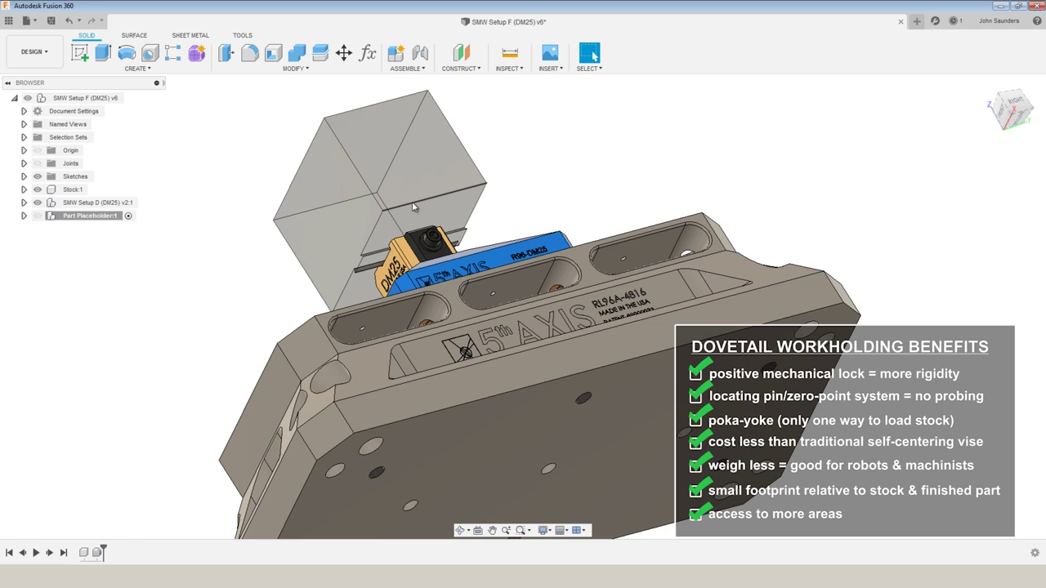
pyautogui.keyDown('shift'); pyautogui.moveTo(411, 172); pyautogui.dragTo(532, 173, button='middle'); pyautogui.keyUp('shift')
pyautogui.scroll(3, 490, 204)
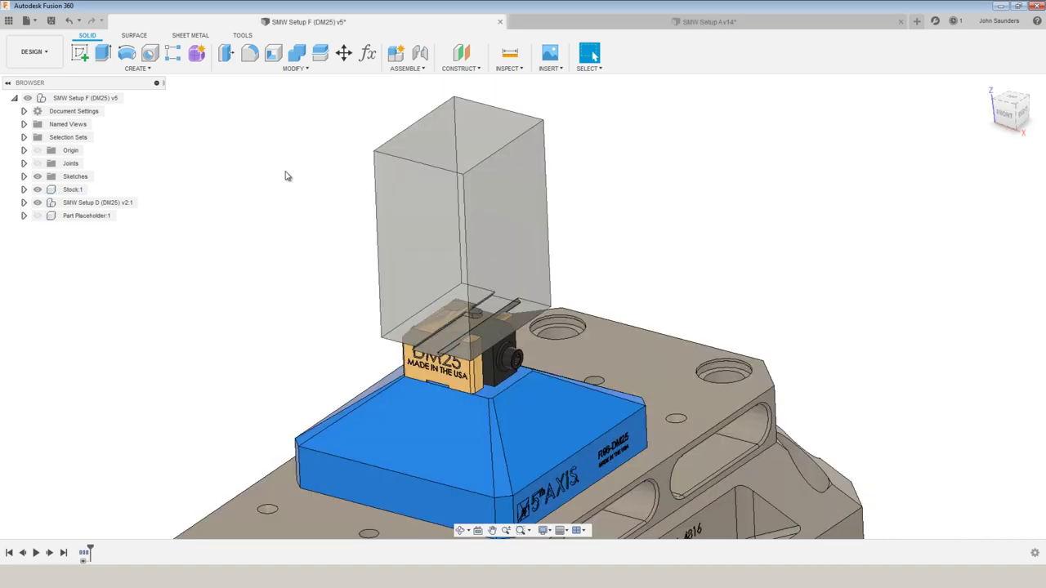
pyautogui.scroll(-3, 285, 269)
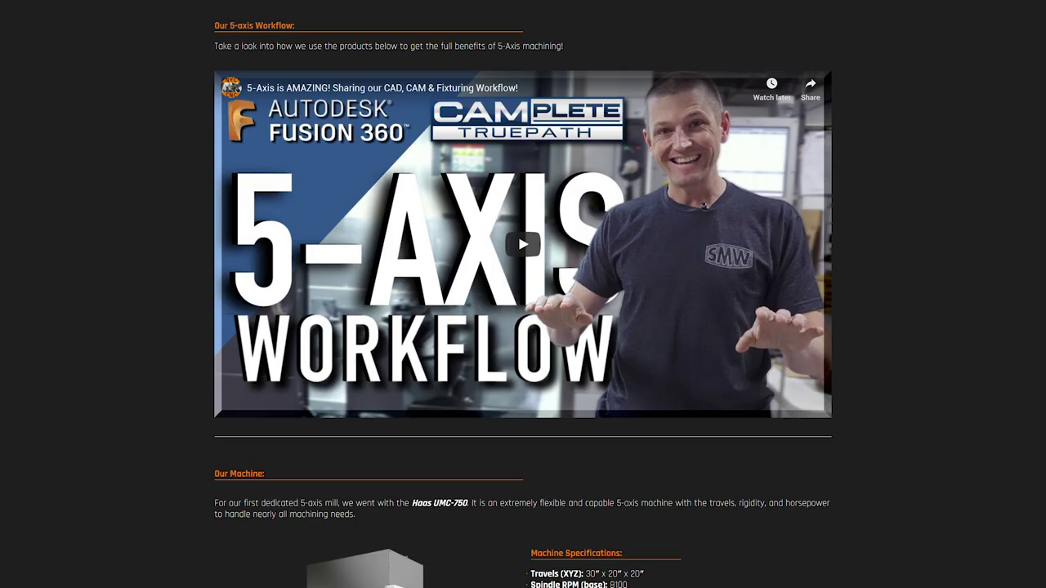
# Look through the machine specifications and fixturing products on the 5-axis workflow web page
pyautogui.scroll(-10, 523, 294)
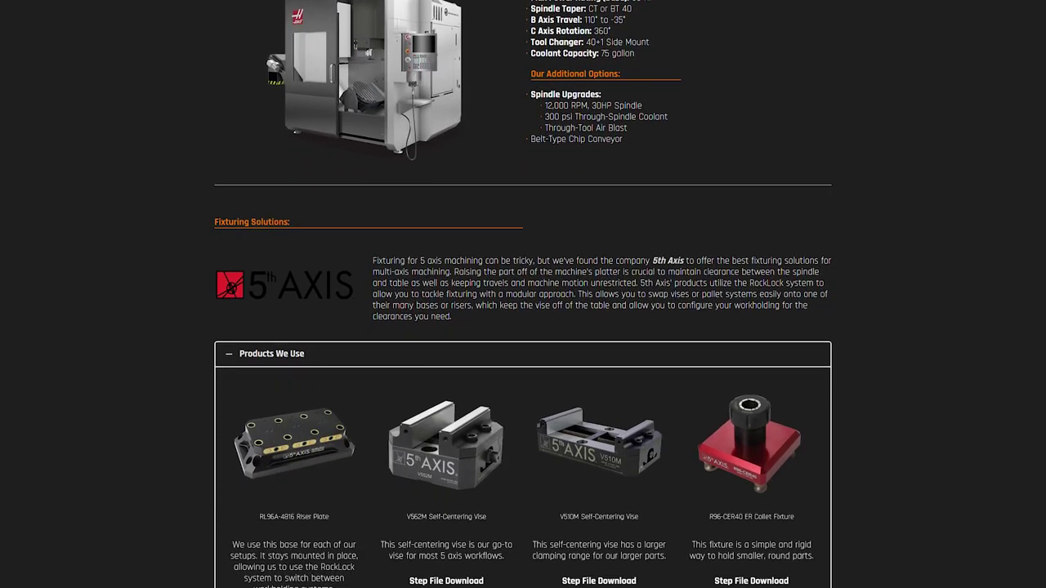
pyautogui.scroll(-2, 524, 294)
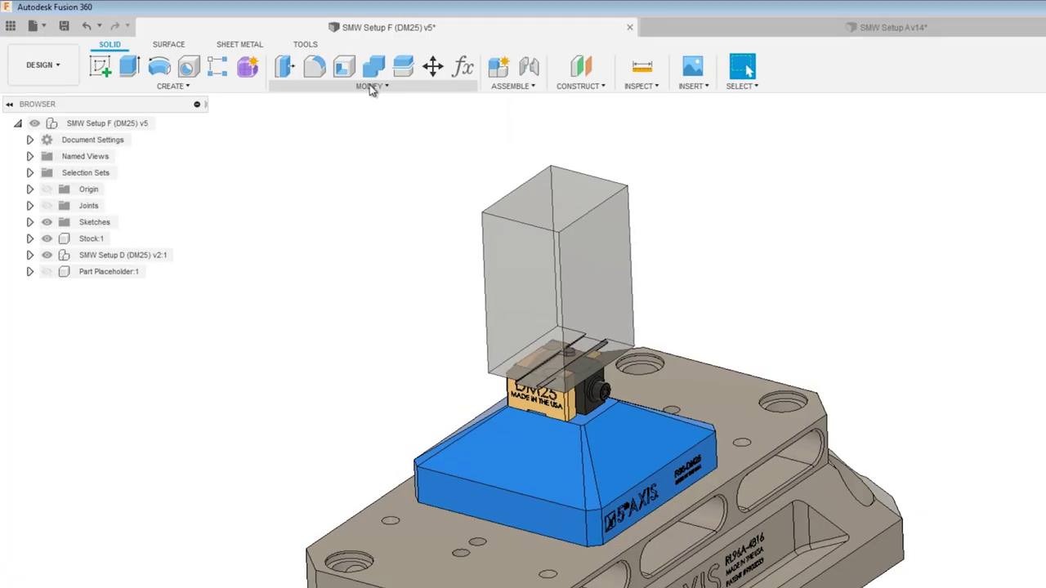
# Pin the Change Parameters command for quick access
pyautogui.click(385, 86)
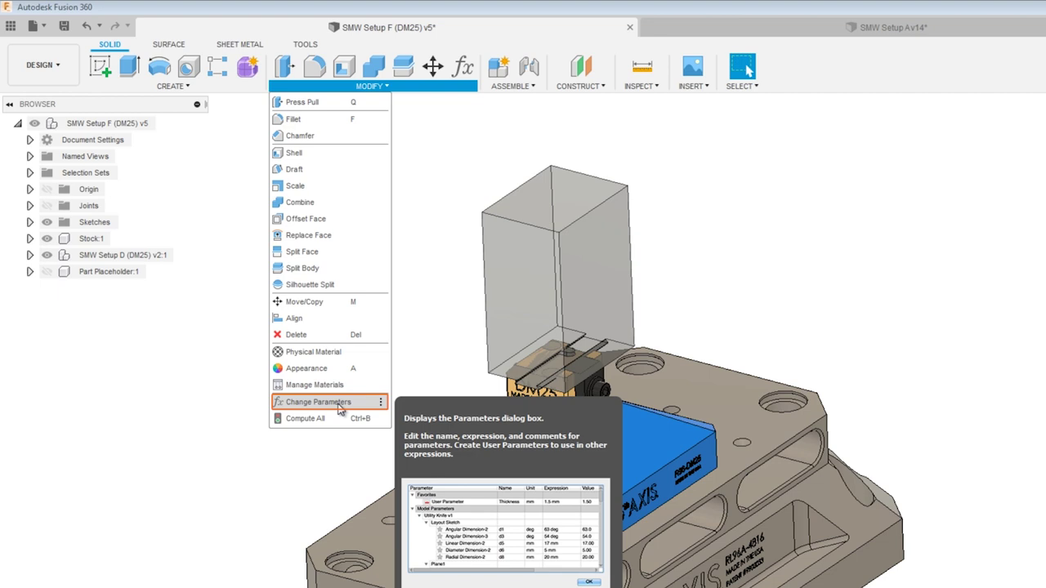
pyautogui.click(381, 403)
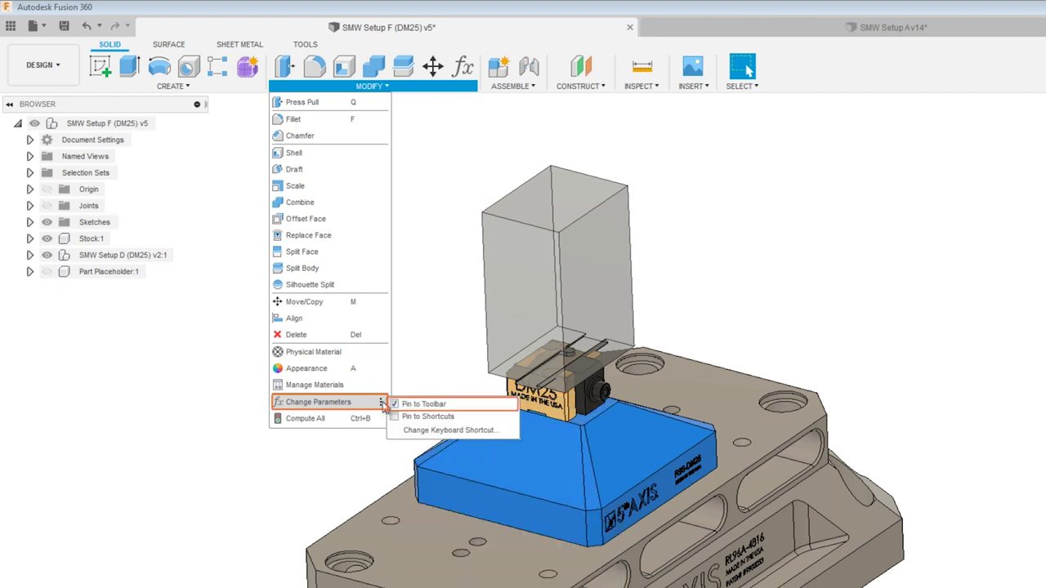
pyautogui.click(425, 404)
# Set the stock block's user parameters to StockX 1 in, StockY 2.5 in and StockZ 2 in
pyautogui.click(463, 66)
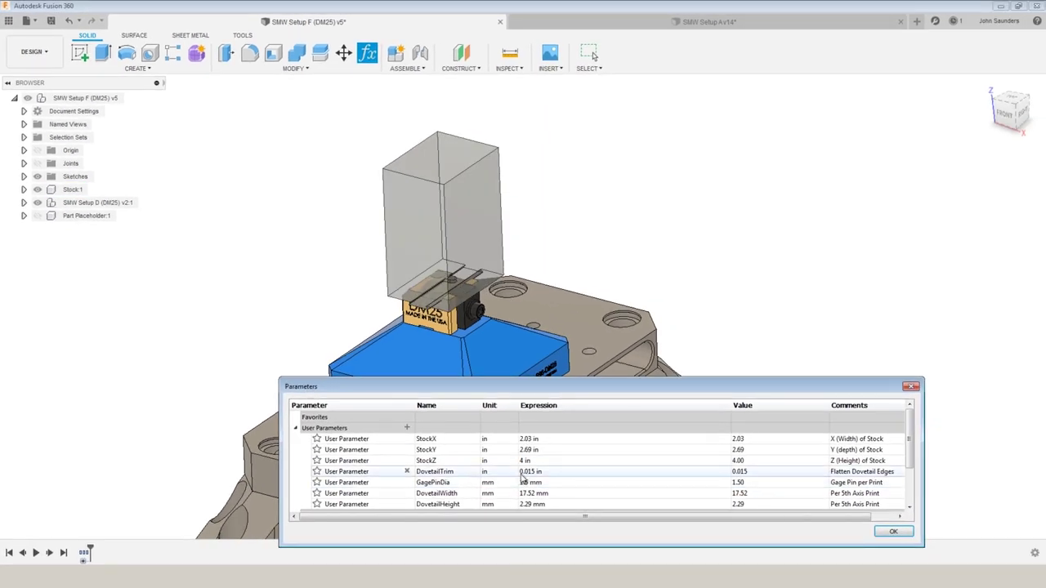
pyautogui.click(556, 438)
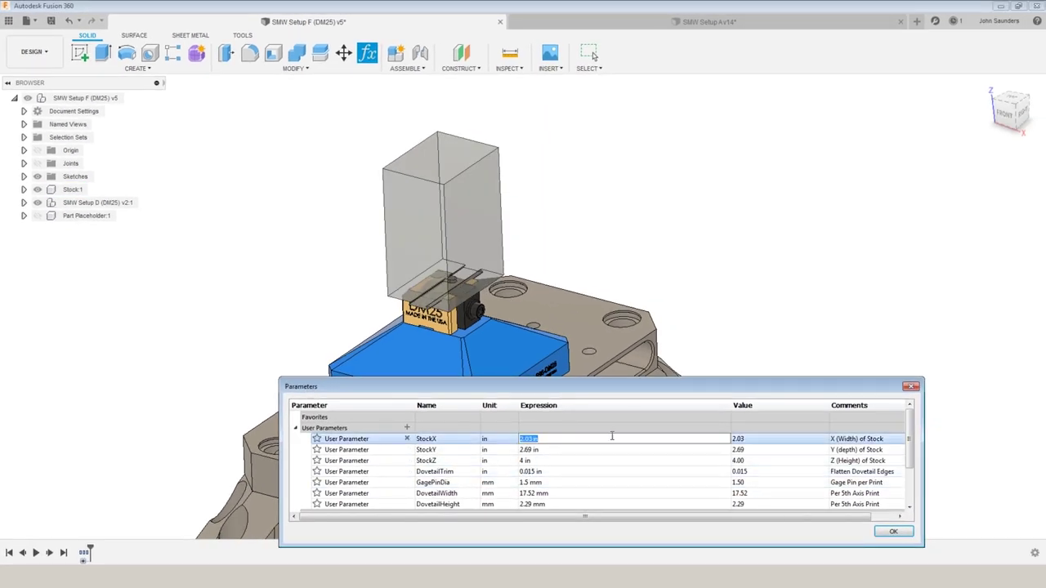
pyautogui.write('1')
pyautogui.press('Return')
pyautogui.click(608, 449)
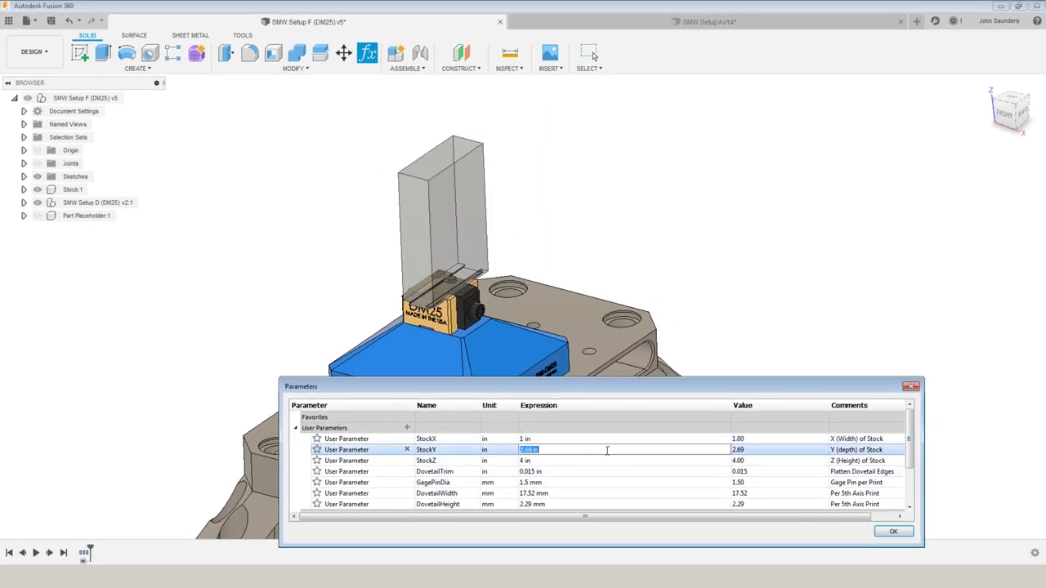
pyautogui.write('2.5')
pyautogui.press('Return')
pyautogui.click(601, 461)
pyautogui.write('2')
pyautogui.press('Return')
# Change the StockX parameter to 3 in and accept the parameter changes
pyautogui.scroll(2, 284, 179)
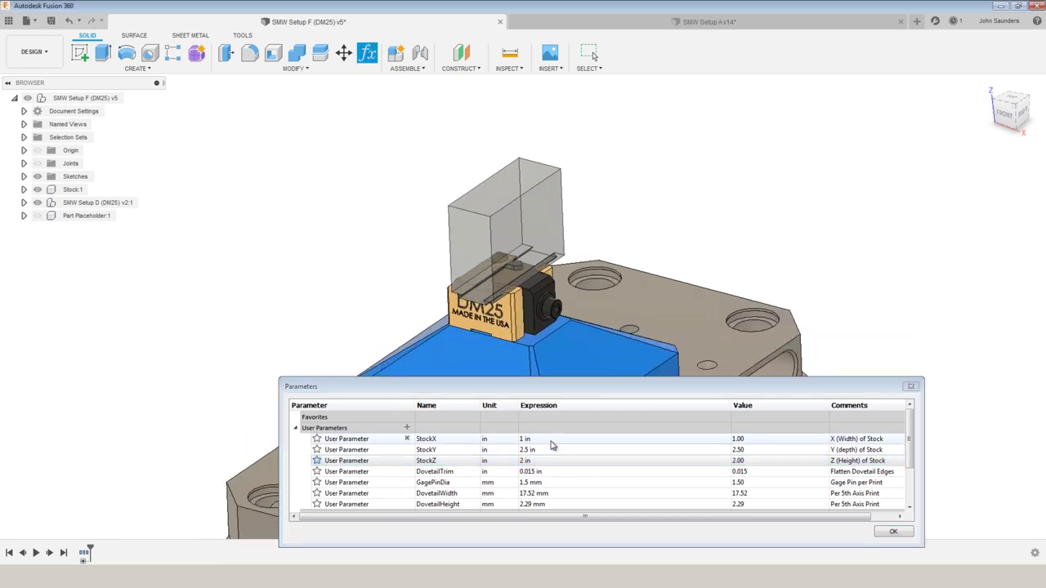
pyautogui.click(556, 439)
pyautogui.write('3')
pyautogui.press('Return')
pyautogui.click(893, 533)
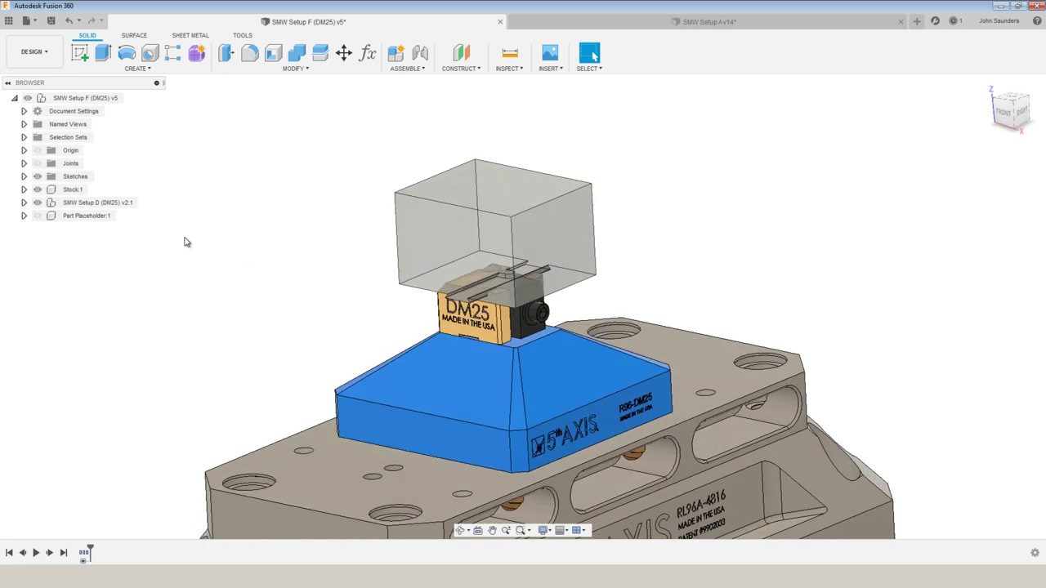
# Switch to the Manufacture workspace and inspect the Aluminum (Dovetail Only) and Steel (Rough, Dovetail) setups on the resized stock
pyautogui.click(32, 51)
pyautogui.click(36, 171)
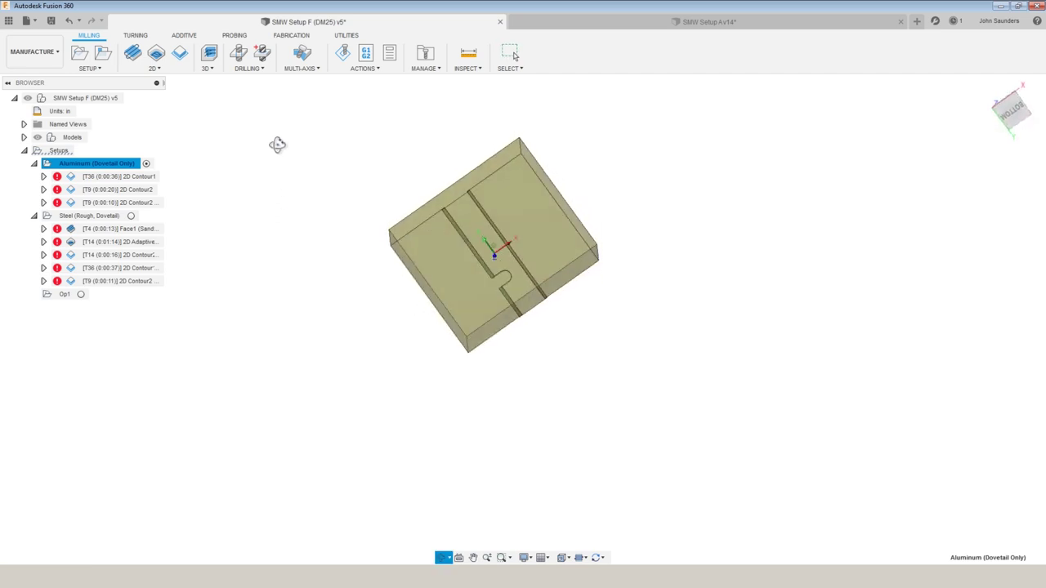
pyautogui.click(102, 166)
pyautogui.click(320, 258)
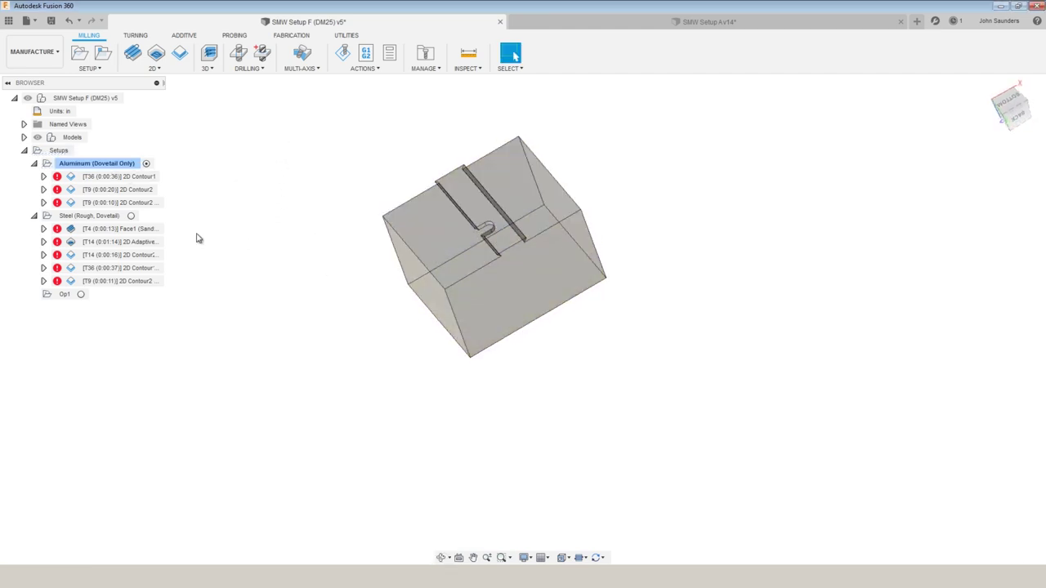
pyautogui.click(91, 215)
pyautogui.click(260, 228)
pyautogui.press('F4')
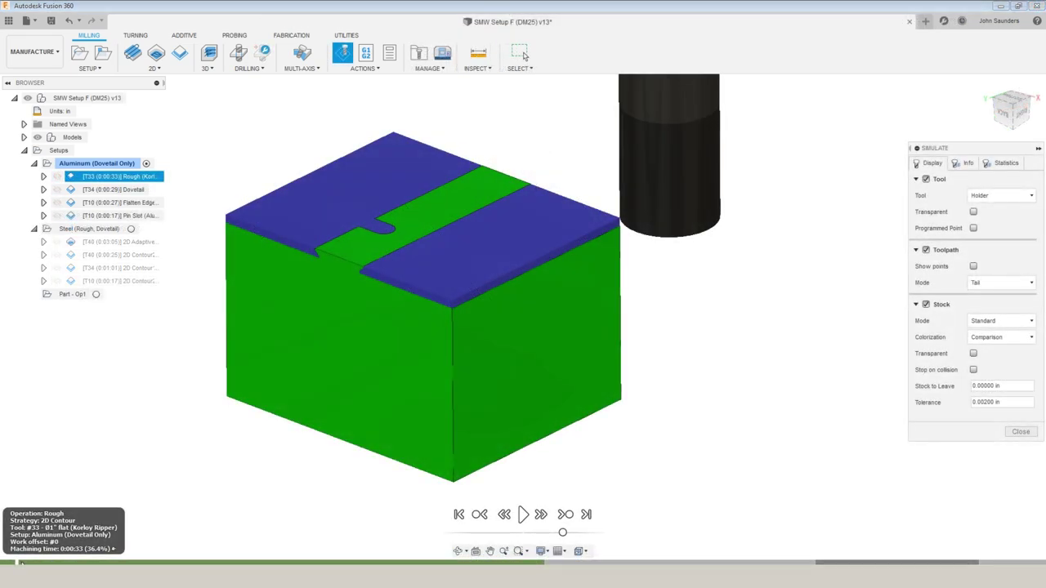
# Play the Aluminum (Dovetail Only) simulation through the Rough and Dovetail operations, viewing the dovetail cut from the back
pyautogui.moveTo(20, 563); pyautogui.dragTo(538, 560)
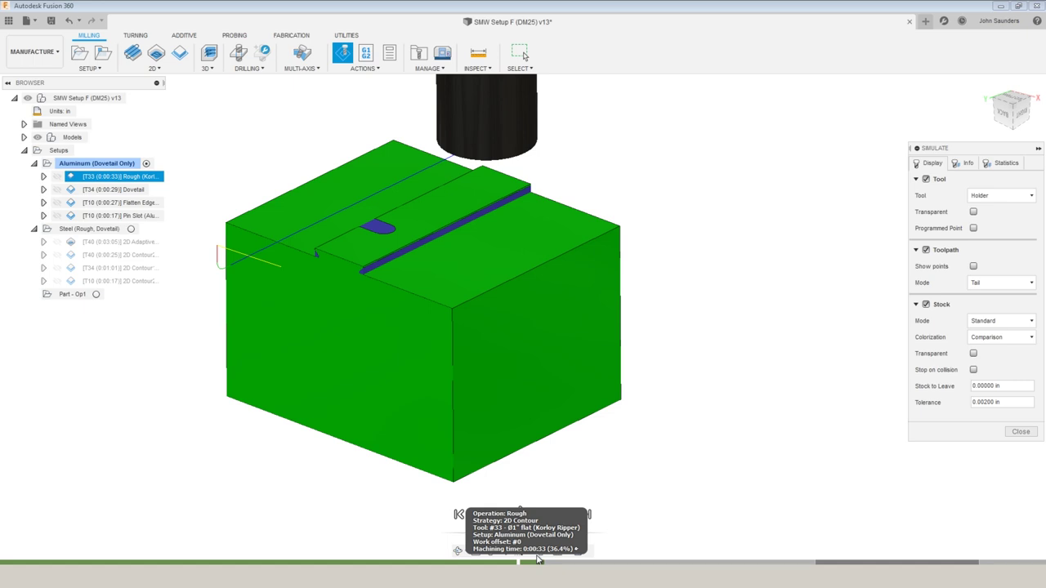
pyautogui.moveTo(538, 559); pyautogui.dragTo(799, 513)
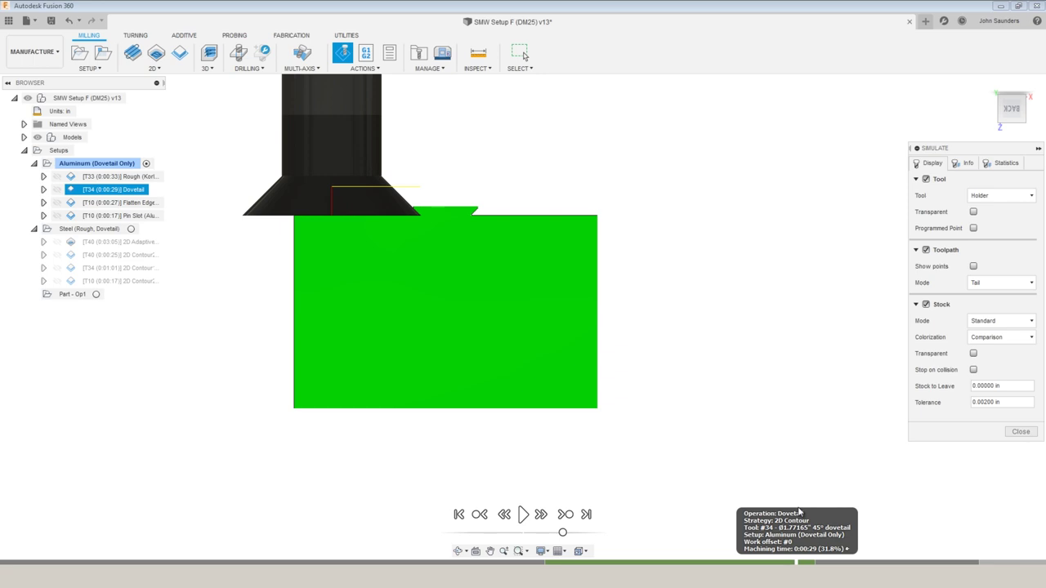
pyautogui.press('Escape')
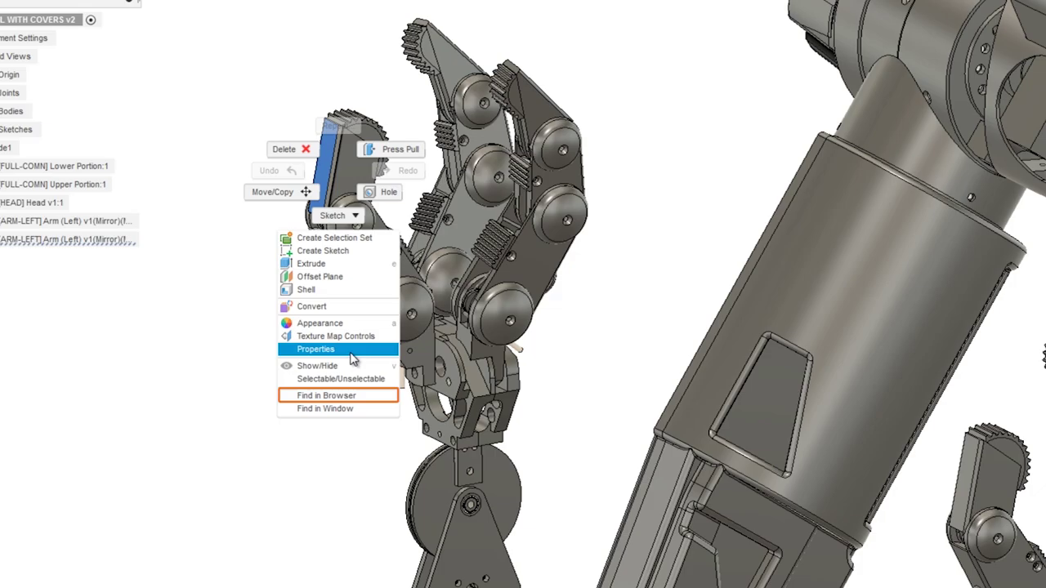
# Locate the thumb's selected face in the FULL WITH COVERS component tree and select its Front Segment component
pyautogui.click(354, 395)
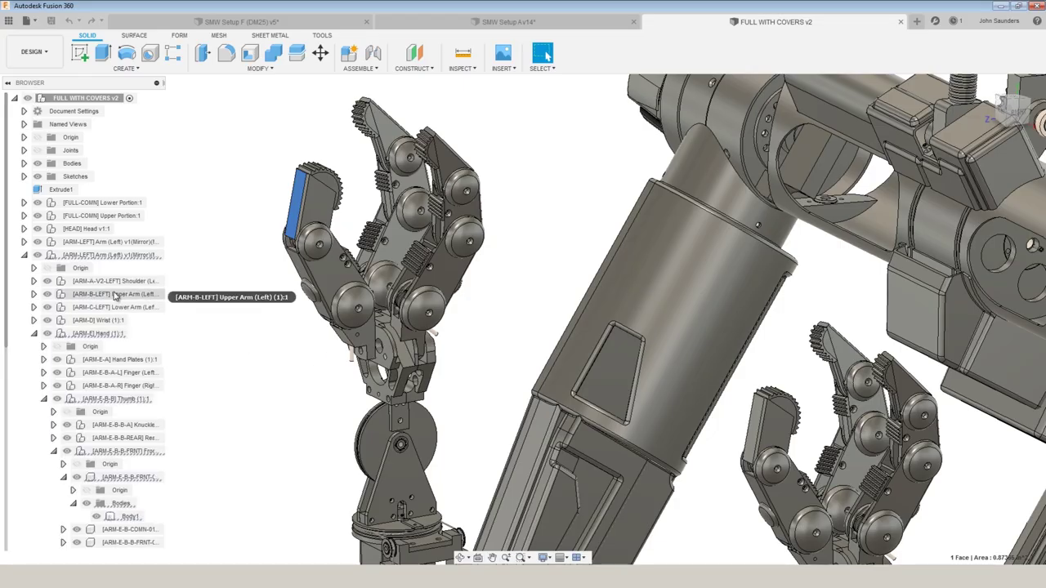
pyautogui.scroll(-3, 92, 315)
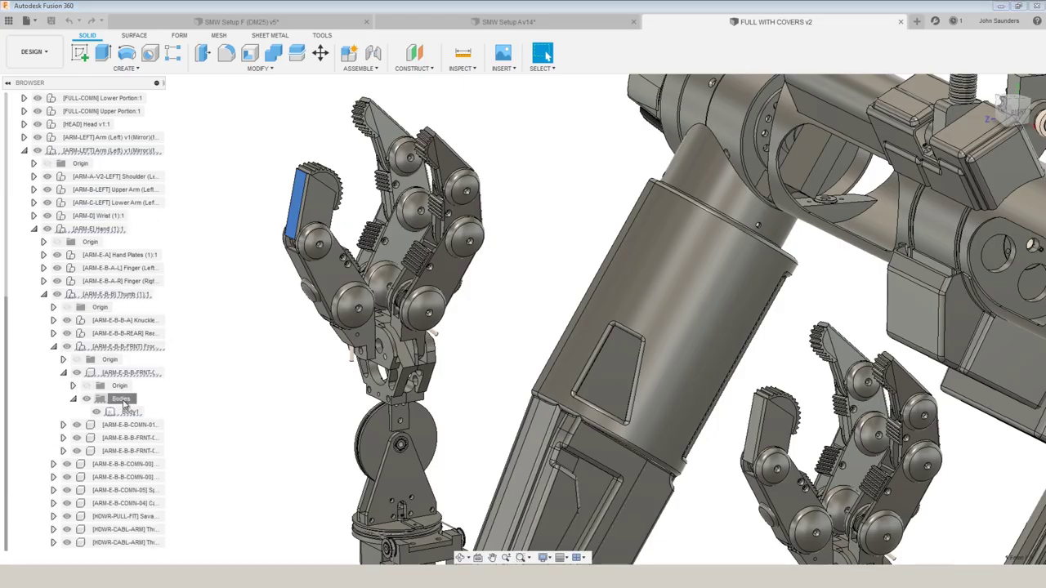
pyautogui.click(131, 373)
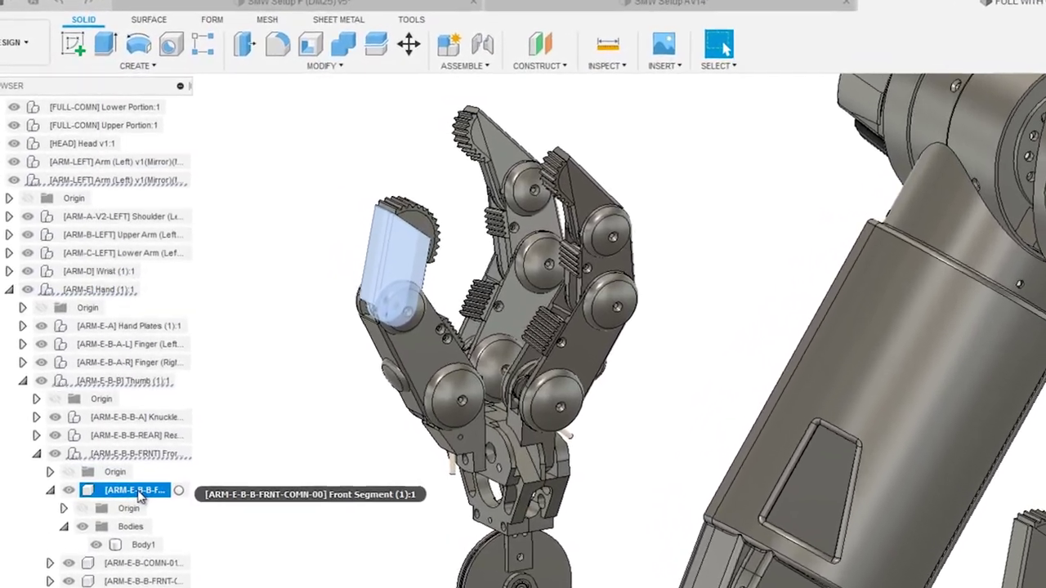
# Export the Front Segment component as a Fusion file named Dovetail Demo Finger to the Johnny 5 cloud project
pyautogui.rightClick(132, 396)
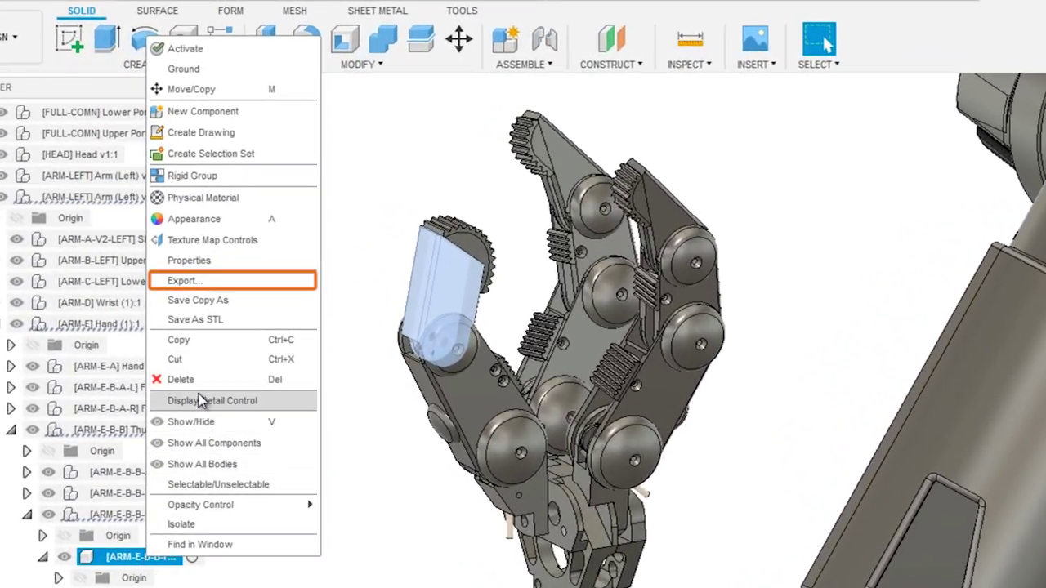
pyautogui.click(196, 281)
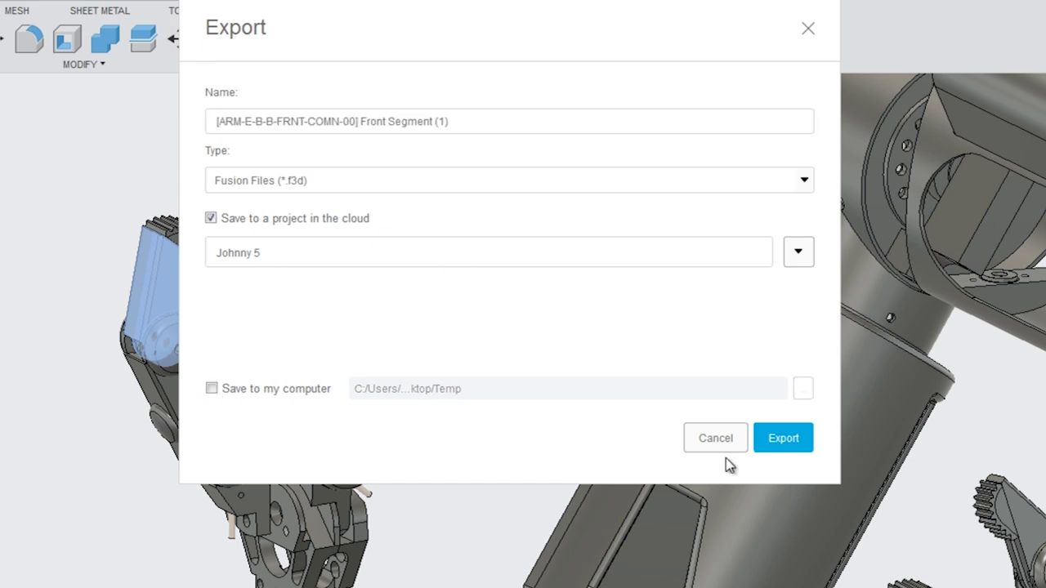
pyautogui.moveTo(445, 122); pyautogui.dragTo(163, 128)
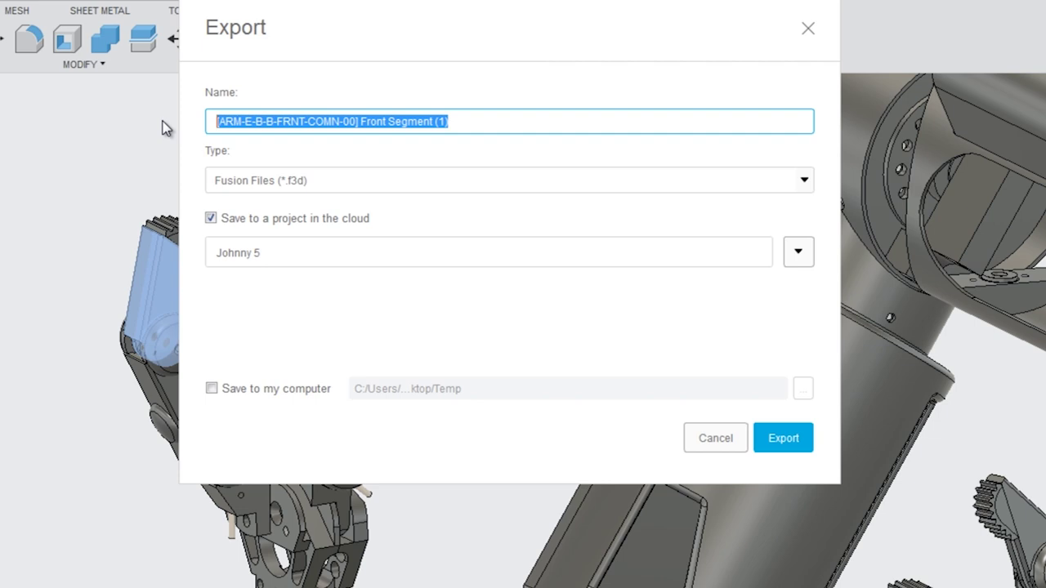
pyautogui.write('Dovetail Demo')
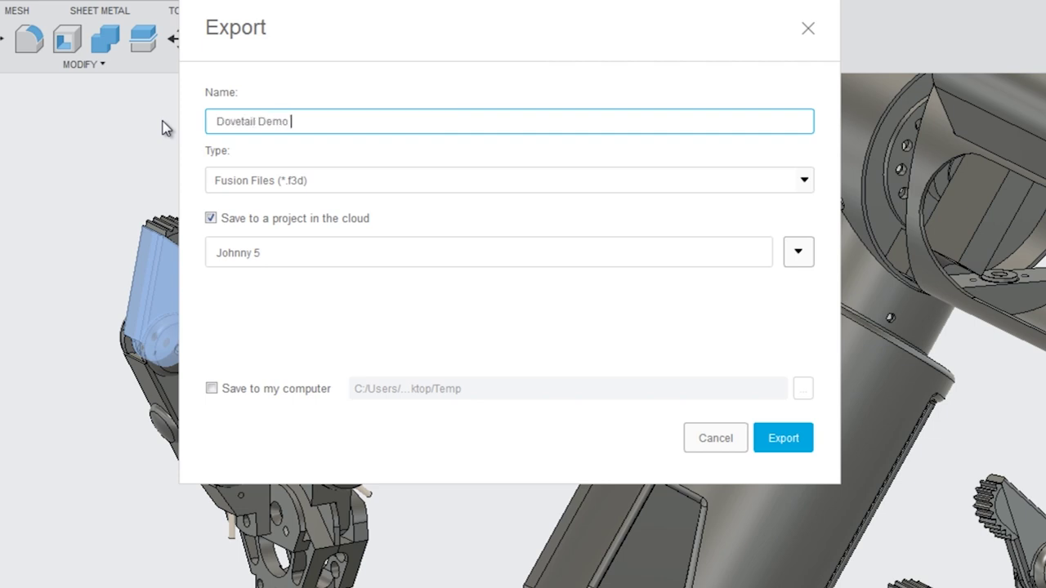
pyautogui.write(' Finger')
pyautogui.press('Return')
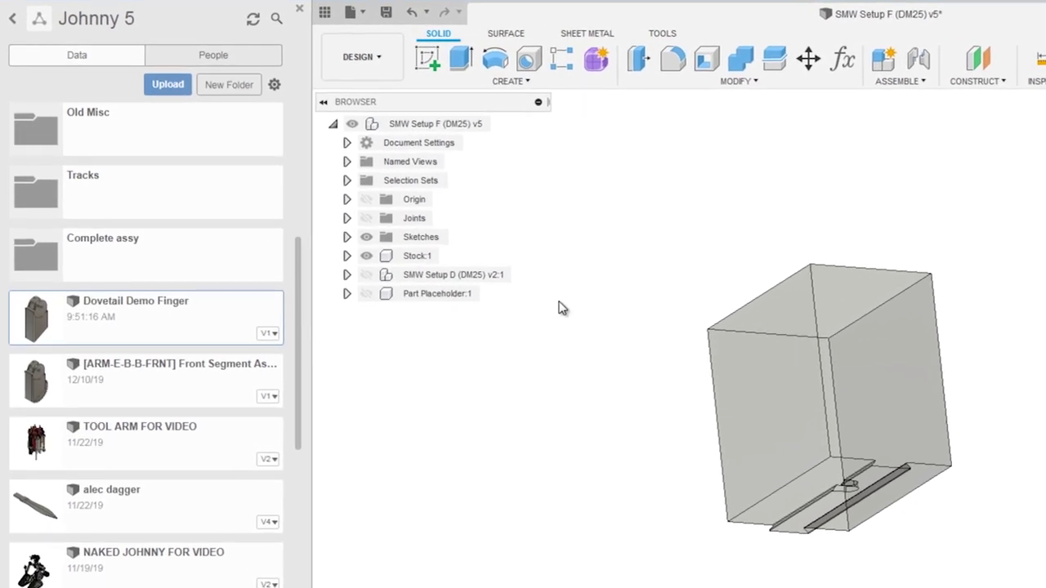
# Activate the Part Placeholder component in the SMW Setup F (DM25) design and insert Dovetail Demo Finger into it
pyautogui.click(473, 294)
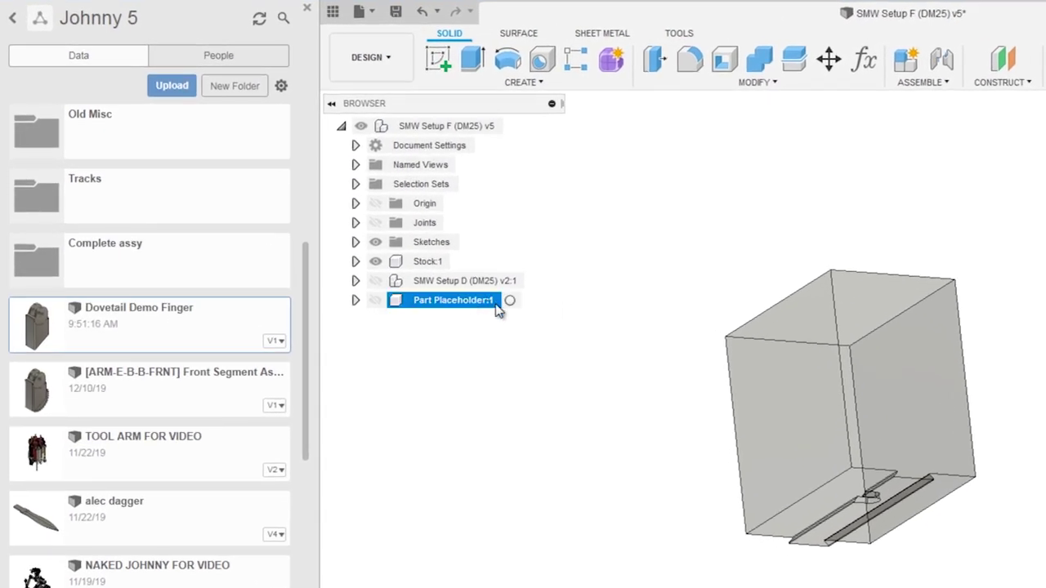
pyautogui.click(509, 302)
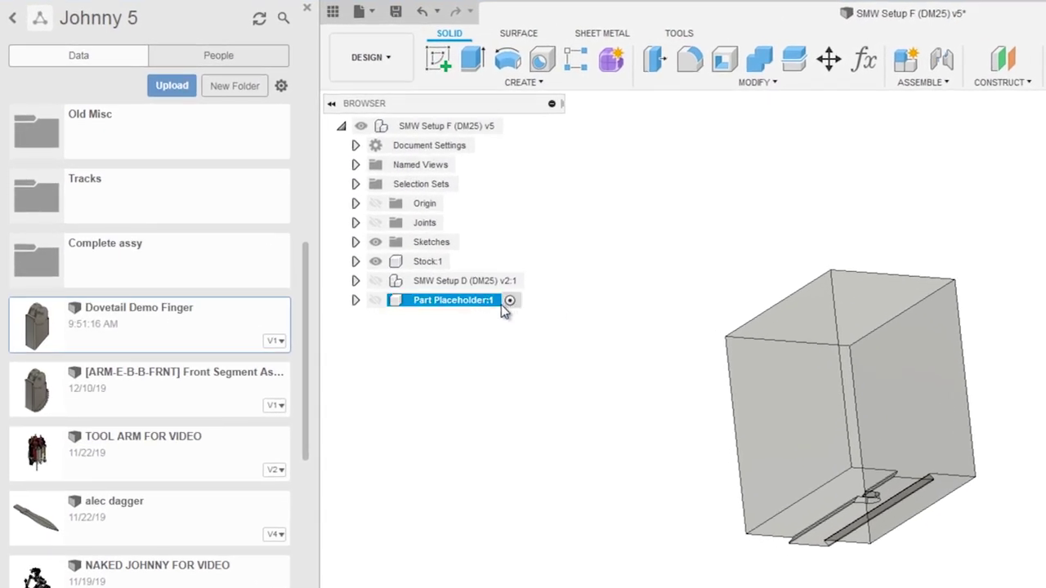
pyautogui.rightClick(135, 321)
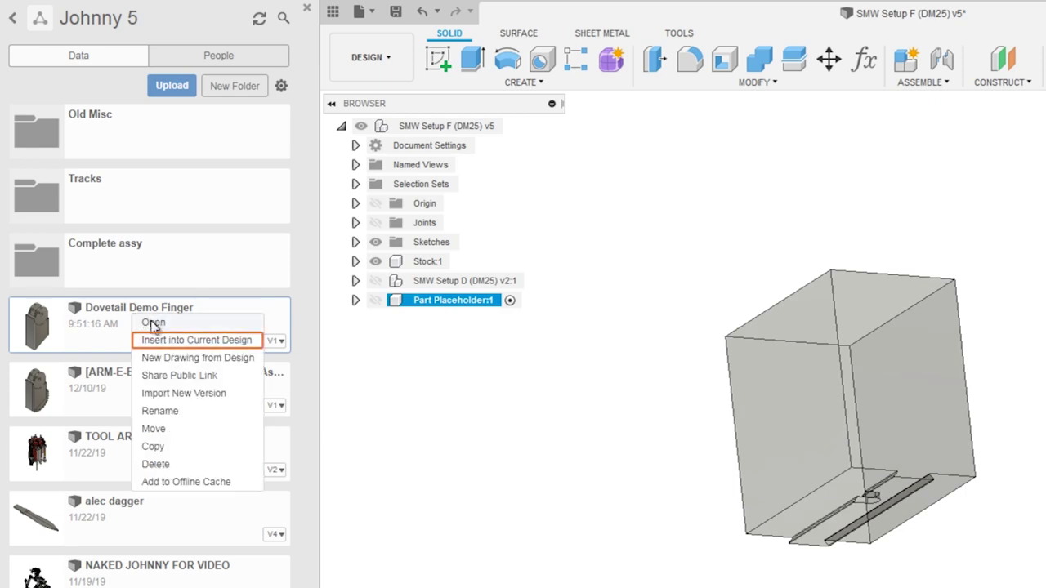
pyautogui.click(187, 342)
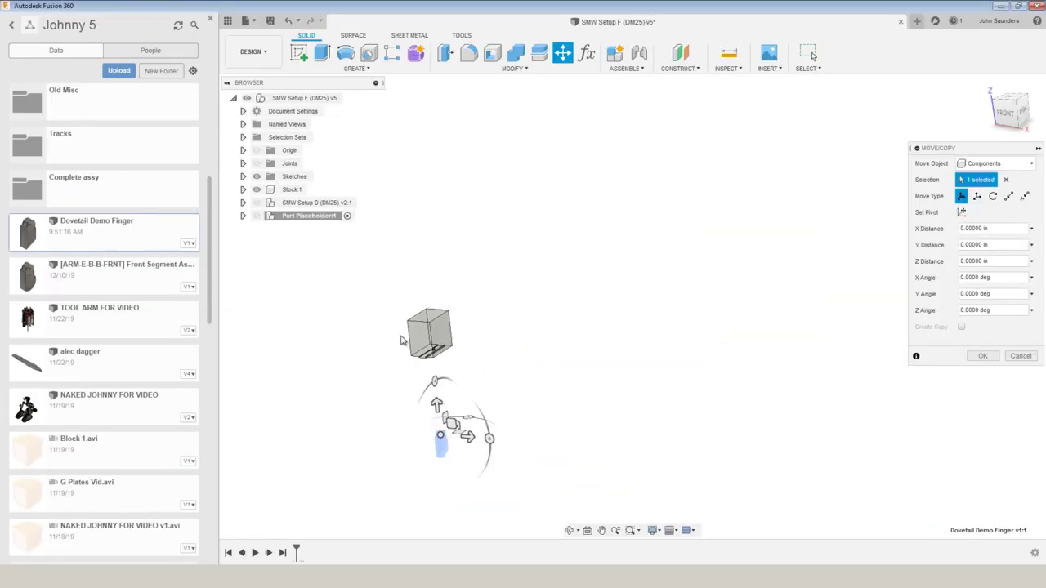
# Rotate the inserted finger to lie horizontally and move it inside the stock, with a final offset of -1.26848 in Y and 2.55549 in Z
pyautogui.moveTo(452, 422); pyautogui.dragTo(514, 240)
pyautogui.keyDown('shift'); pyautogui.moveTo(513, 240); pyautogui.dragTo(630, 215, button='middle'); pyautogui.keyUp('shift')
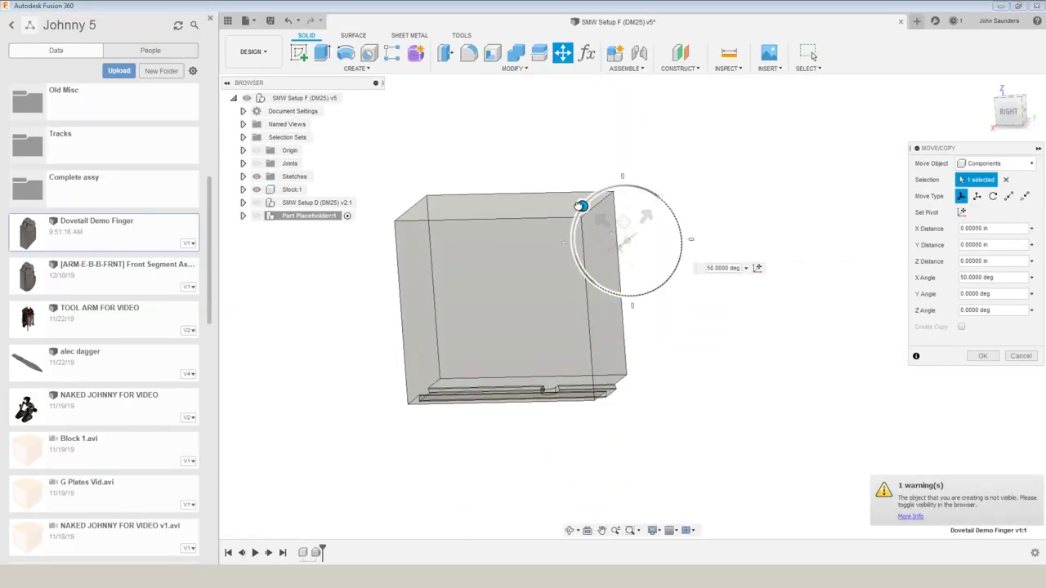
pyautogui.moveTo(630, 215); pyautogui.dragTo(603, 234)
pyautogui.keyDown('shift'); pyautogui.moveTo(602, 234); pyautogui.dragTo(822, 199, button='middle'); pyautogui.keyUp('shift')
pyautogui.click(1007, 94)
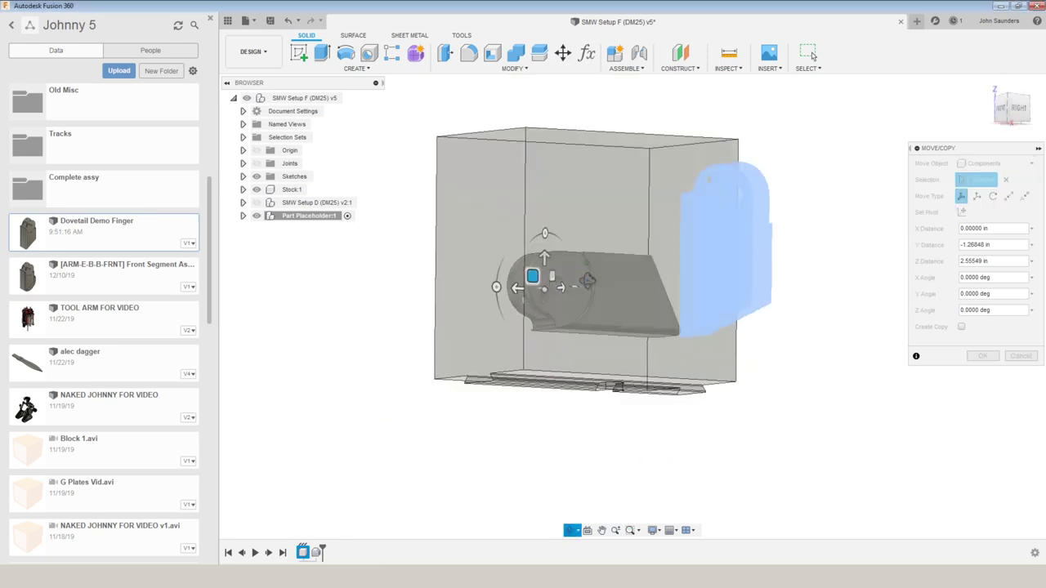
pyautogui.keyDown('shift'); pyautogui.moveTo(563, 342); pyautogui.dragTo(588, 340, button='middle'); pyautogui.keyUp('shift')
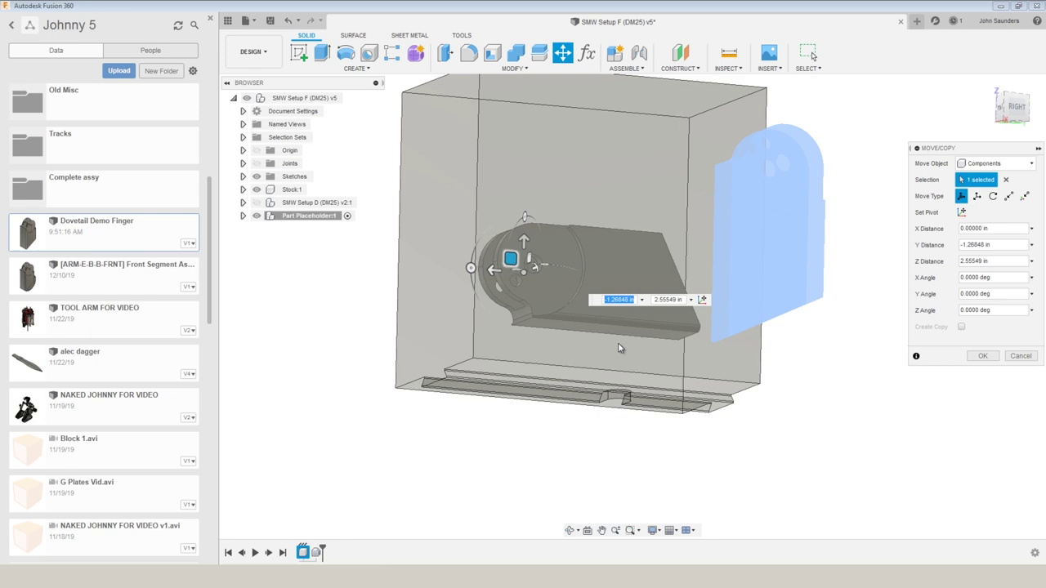
pyautogui.keyDown('shift'); pyautogui.moveTo(619, 348); pyautogui.dragTo(626, 335, button='middle'); pyautogui.keyUp('shift')
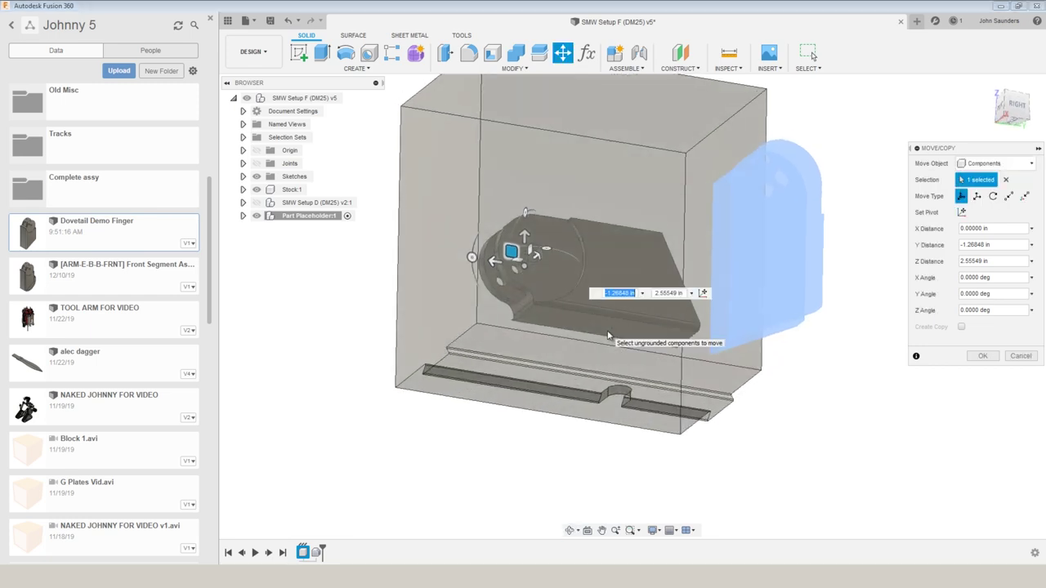
pyautogui.click(982, 358)
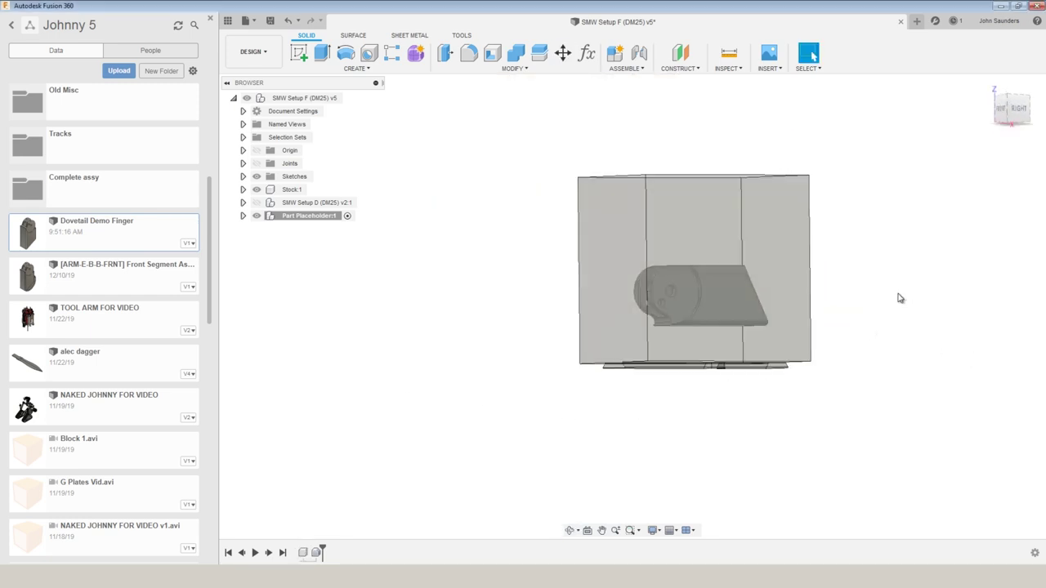
# Check the finger against the stock from the front and reduce the StockX user parameter to fit the stock closer around it
pyautogui.click(1005, 121)
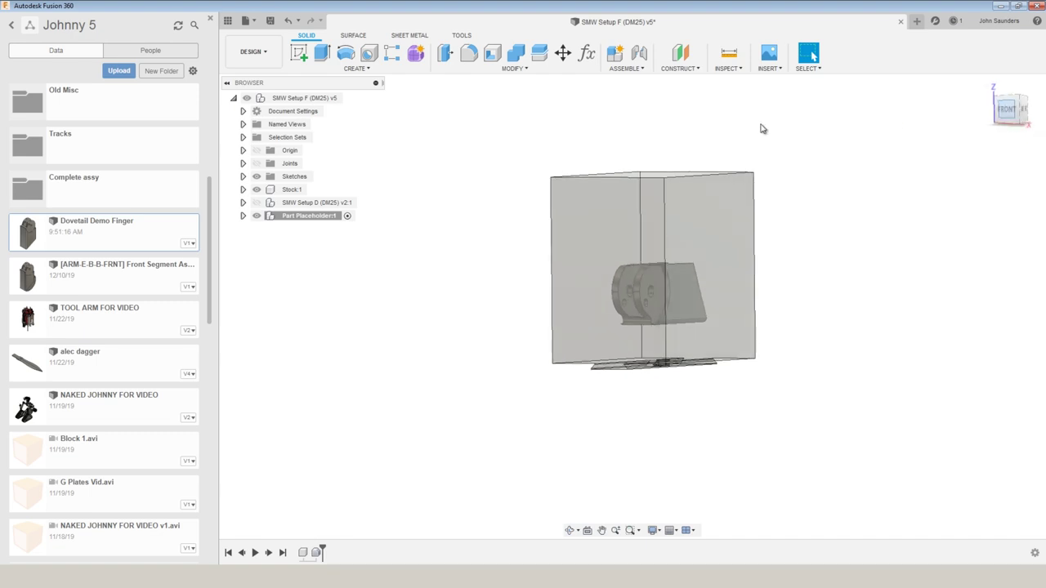
pyautogui.click(585, 54)
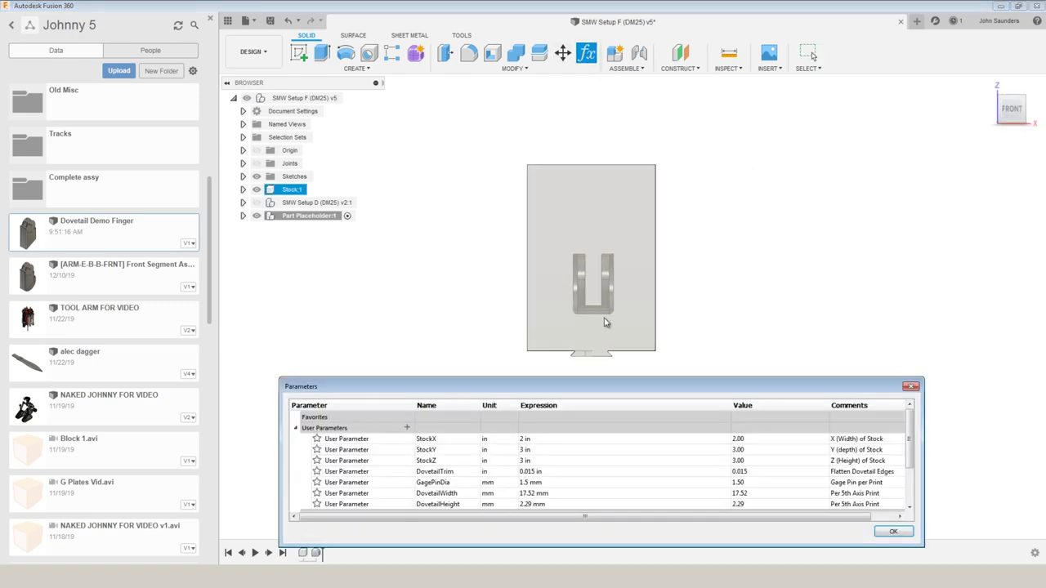
pyautogui.doubleClick(532, 439)
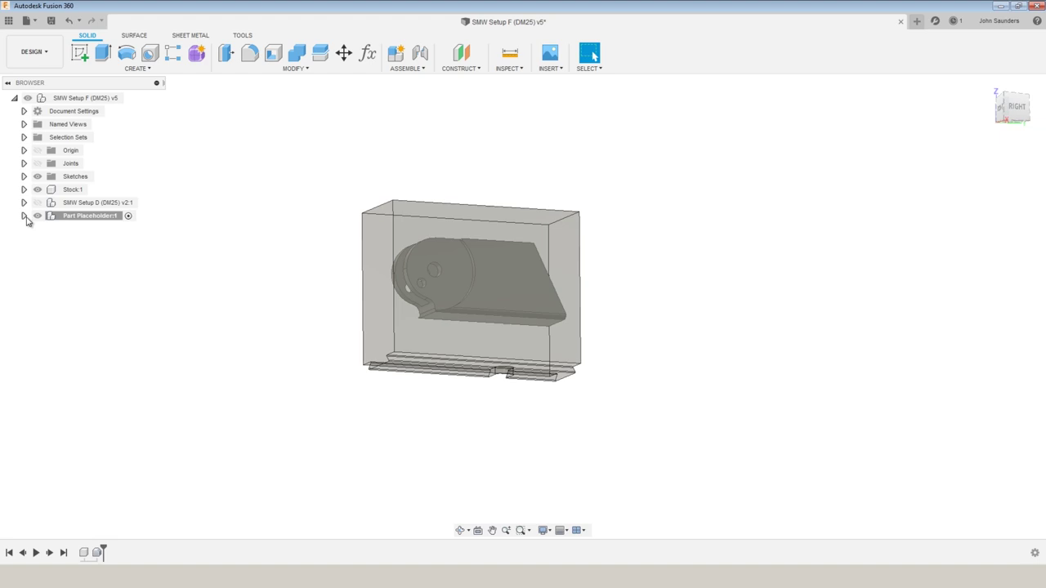
# Move the Dovetail Demo Finger component inside Part Placeholder up toward the stock's top by a Y distance of 0.39 in
pyautogui.click(23, 216)
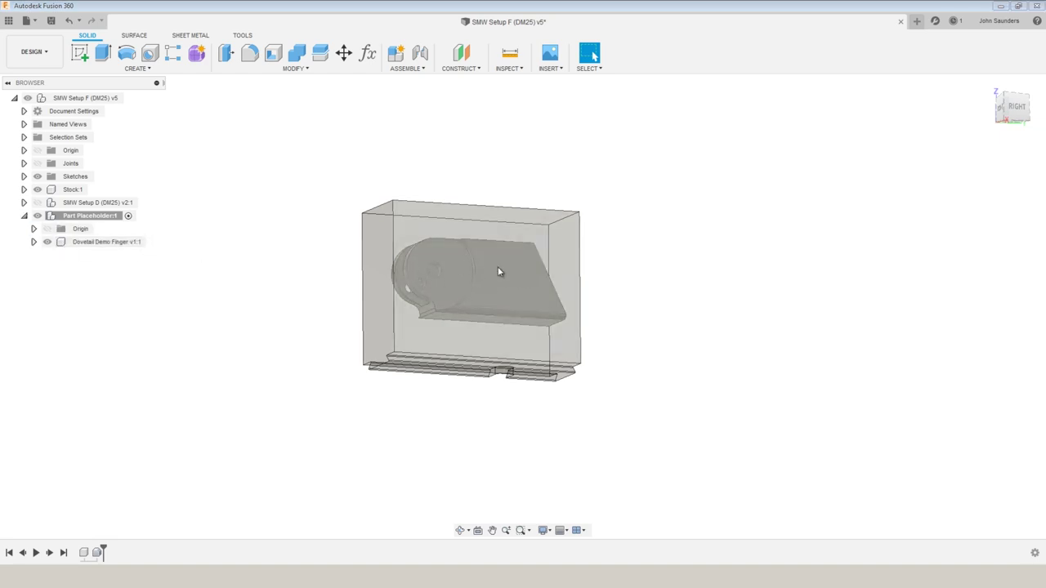
pyautogui.keyDown('shift'); pyautogui.moveTo(499, 272); pyautogui.dragTo(502, 292, button='middle'); pyautogui.keyUp('shift')
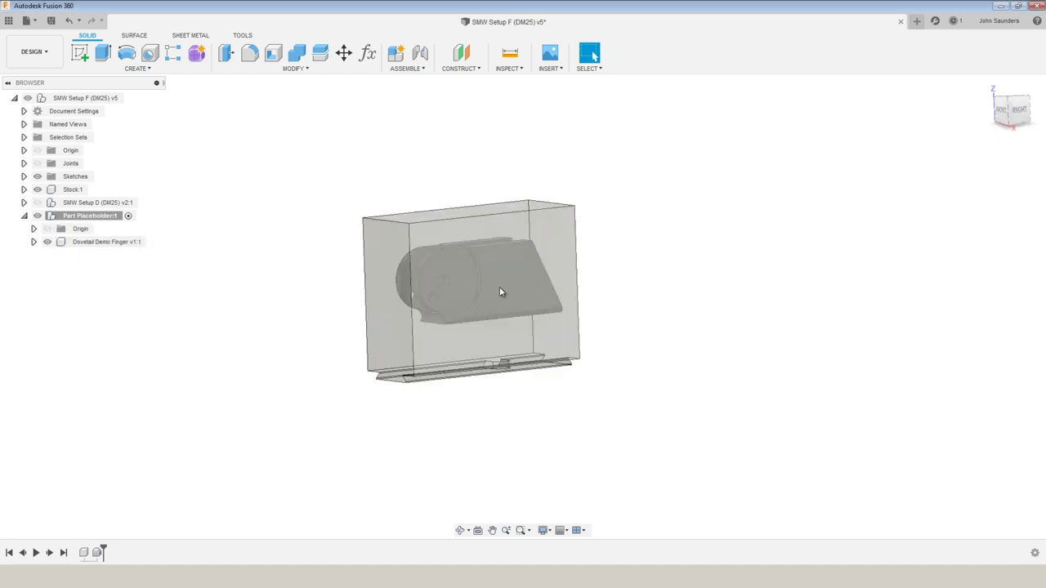
pyautogui.rightClick(102, 245)
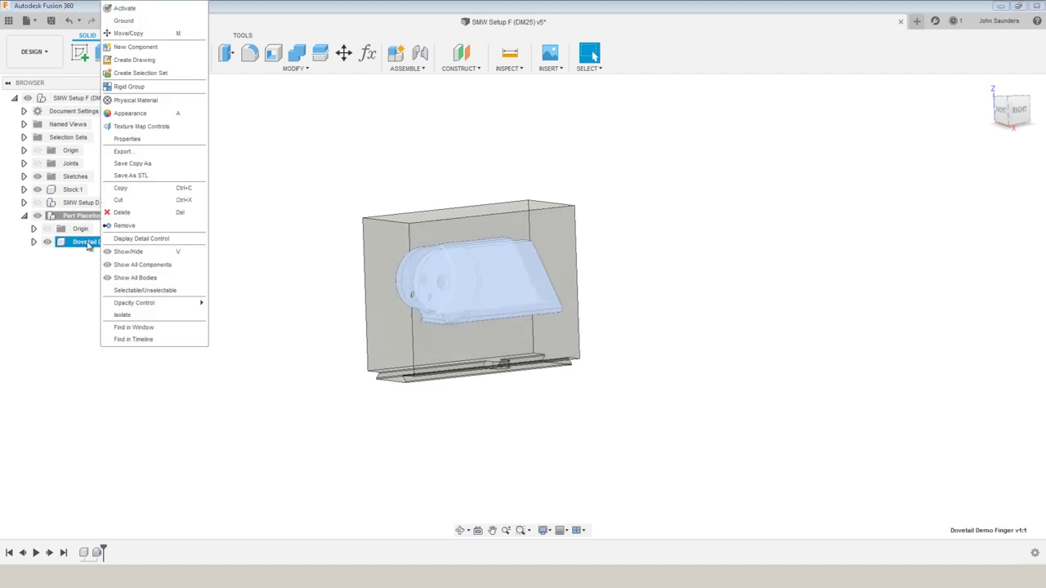
pyautogui.click(128, 33)
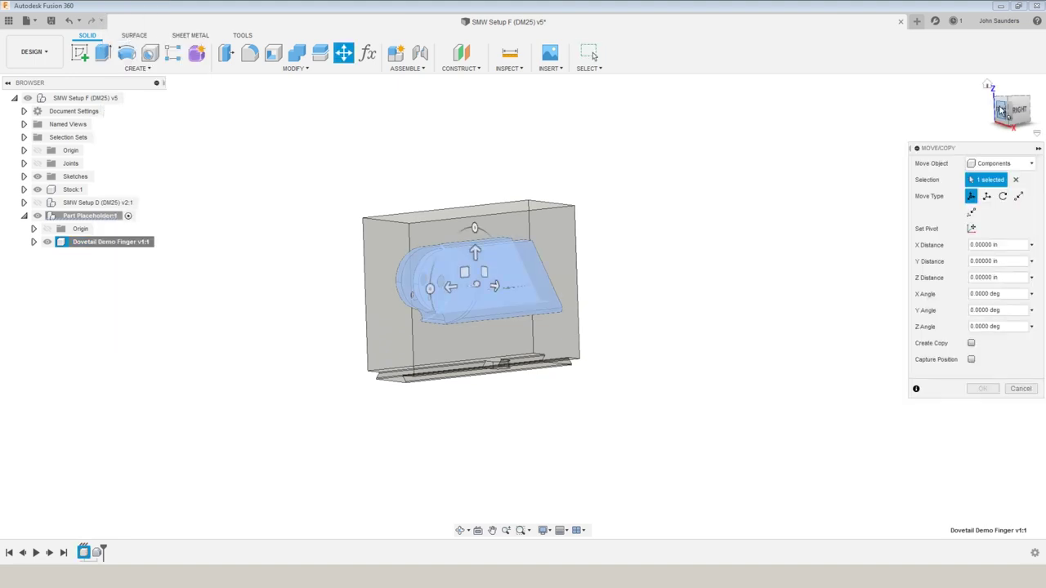
pyautogui.click(1000, 110)
pyautogui.scroll(5, 472, 277)
pyautogui.moveTo(471, 277); pyautogui.dragTo(481, 236)
pyautogui.scroll(2, 480, 228)
pyautogui.scroll(3, 481, 273)
pyautogui.scroll(-5, 491, 280)
pyautogui.keyDown('shift'); pyautogui.moveTo(490, 280); pyautogui.dragTo(511, 303, button='middle'); pyautogui.keyUp('shift')
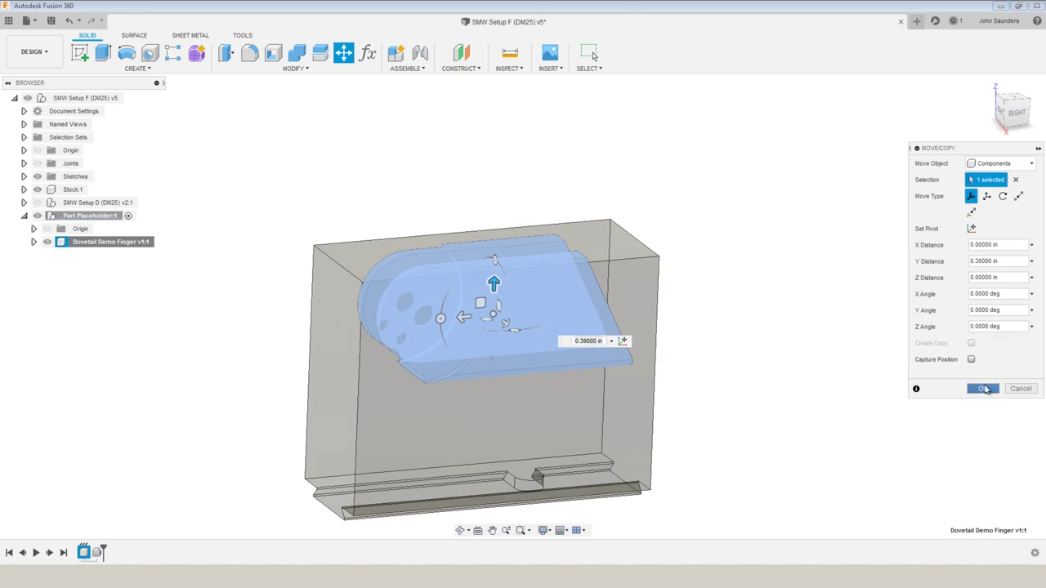
pyautogui.click(983, 389)
# Capture the finger's new position in the stock
pyautogui.keyDown('shift'); pyautogui.moveTo(433, 308); pyautogui.dragTo(451, 317, button='middle'); pyautogui.keyUp('shift')
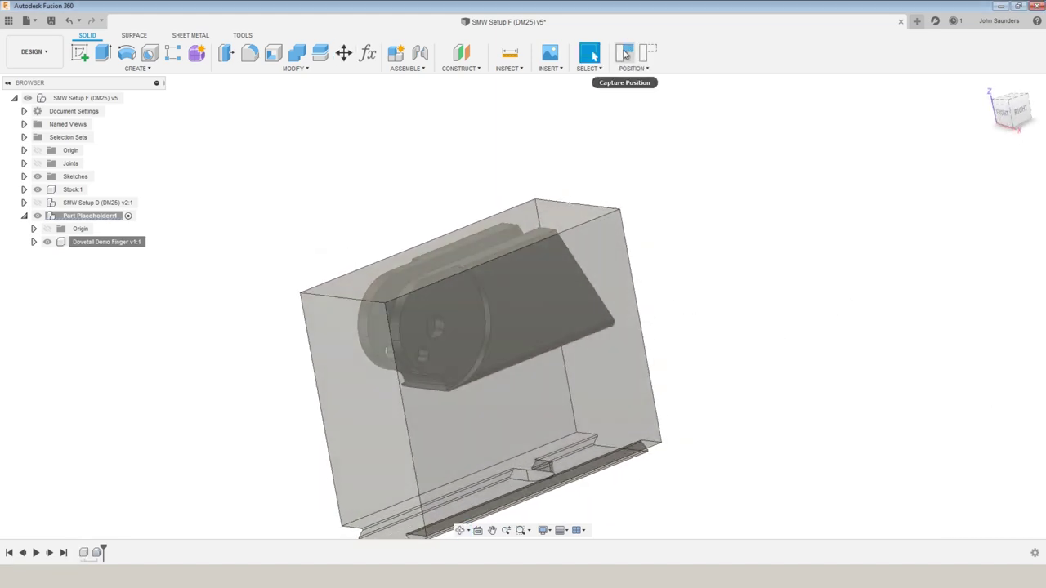
pyautogui.click(624, 54)
pyautogui.keyDown('shift'); pyautogui.moveTo(624, 74); pyautogui.dragTo(228, 177, button='middle'); pyautogui.keyUp('shift')
# Switch to the Manufacture workspace and examine the stock and origin of the Aluminum, Steel and Part - Op1 setups
pyautogui.click(32, 51)
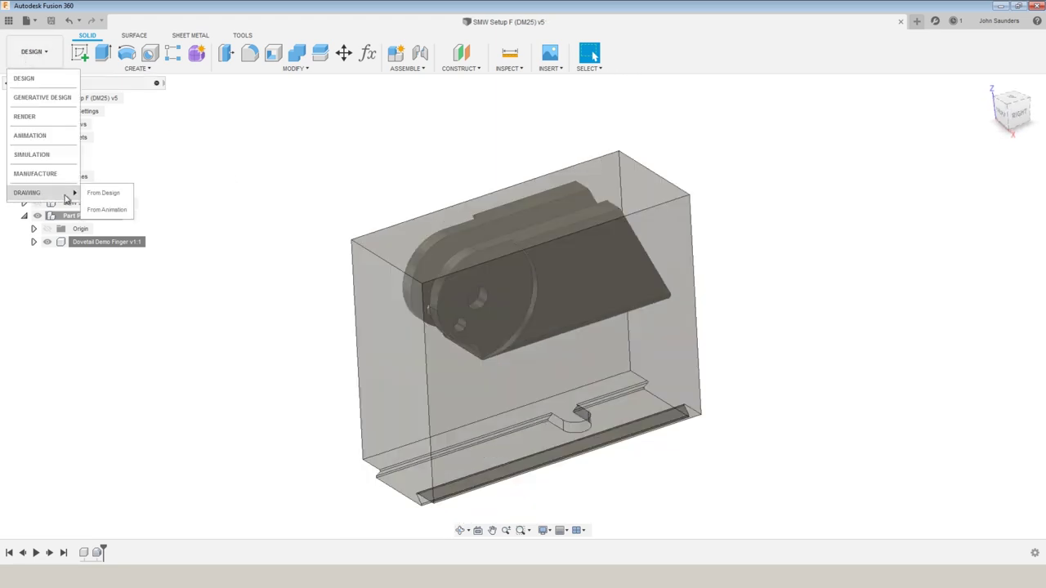
pyautogui.click(36, 174)
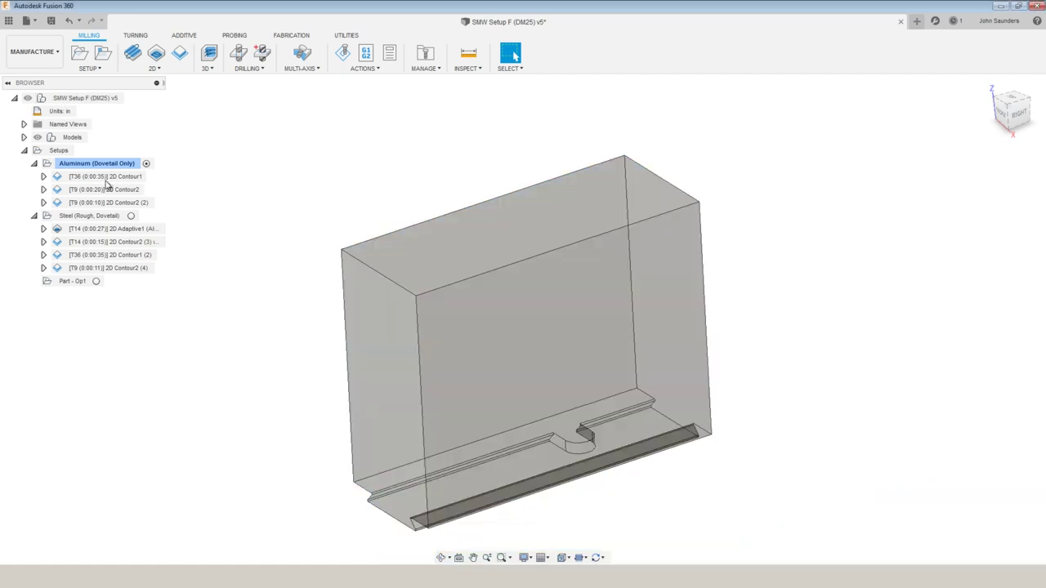
pyautogui.click(109, 216)
pyautogui.keyDown('ctrl'); pyautogui.click(108, 166); pyautogui.keyUp('ctrl')
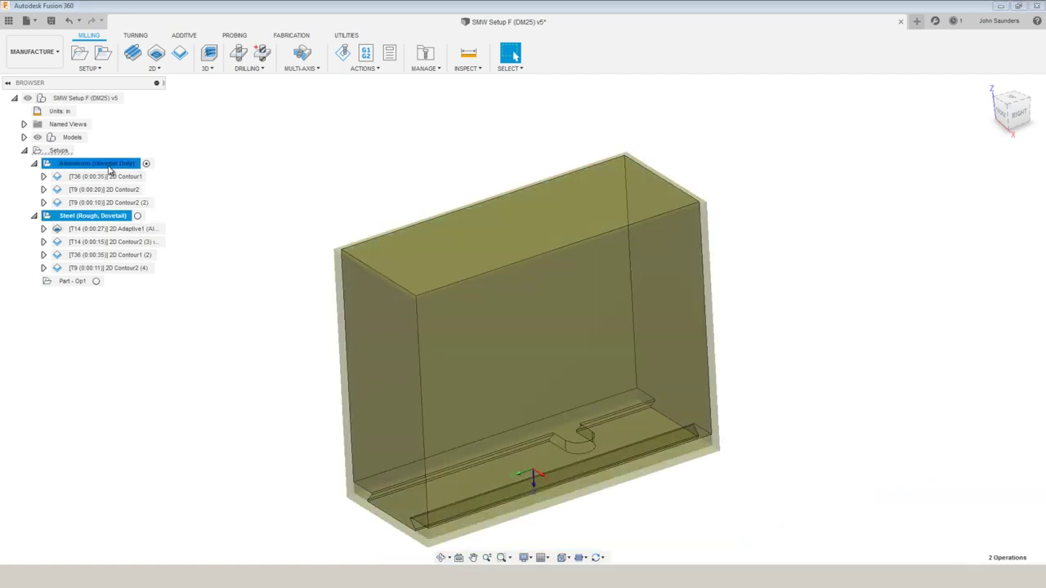
pyautogui.click(73, 282)
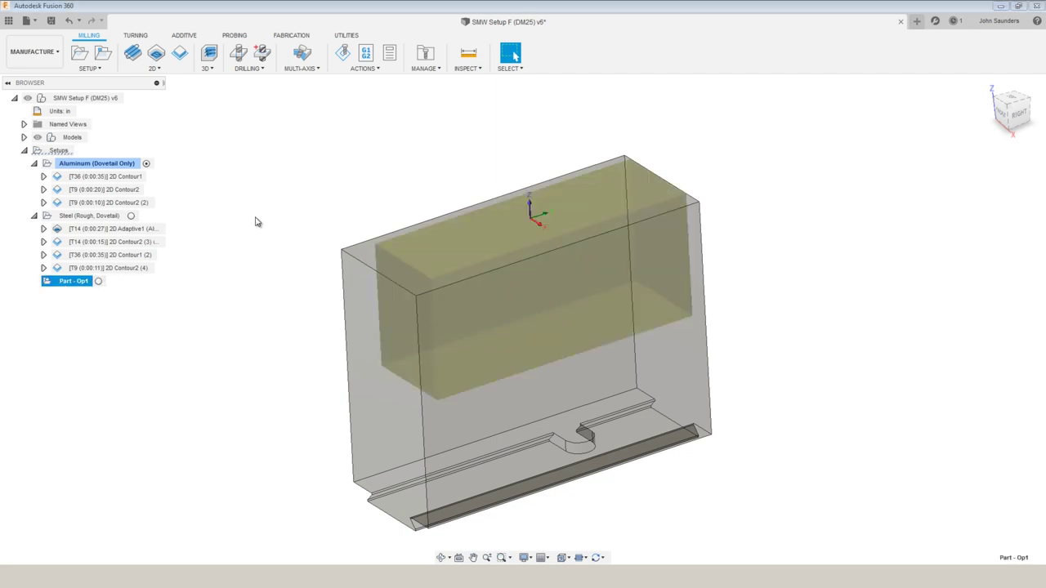
pyautogui.rightClick(74, 282)
pyautogui.click(50, 314)
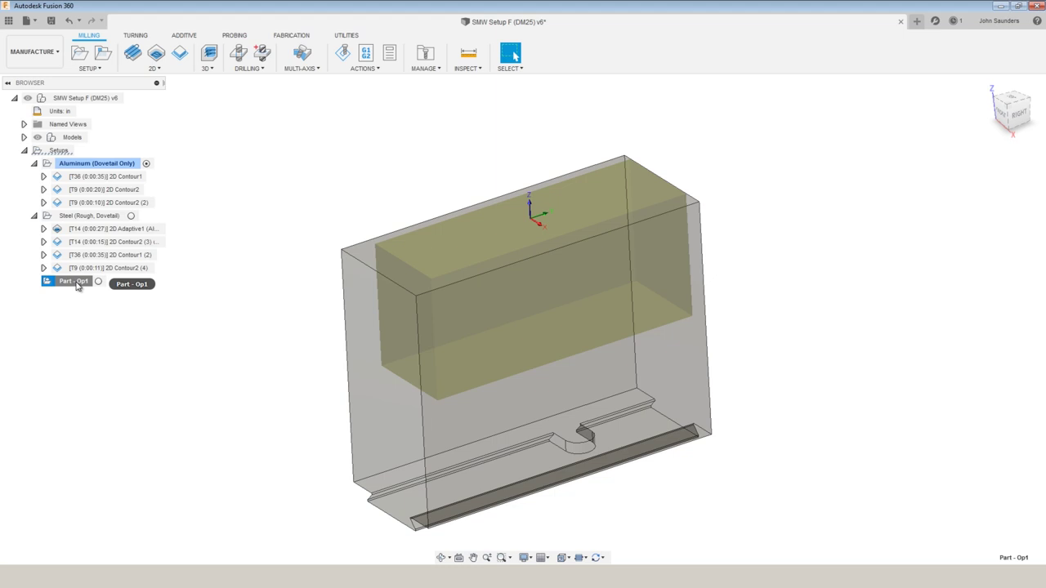
pyautogui.click(235, 305)
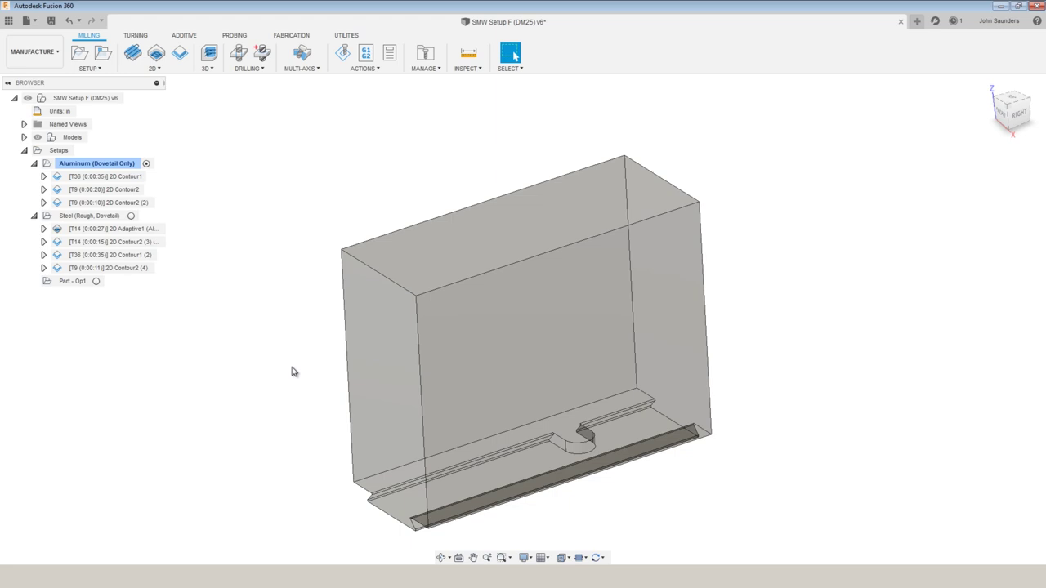
# Examine the stock's end face and dovetail, and the oversized stock above the vise in the SMW Setup A Large Stock design
pyautogui.click(382, 327)
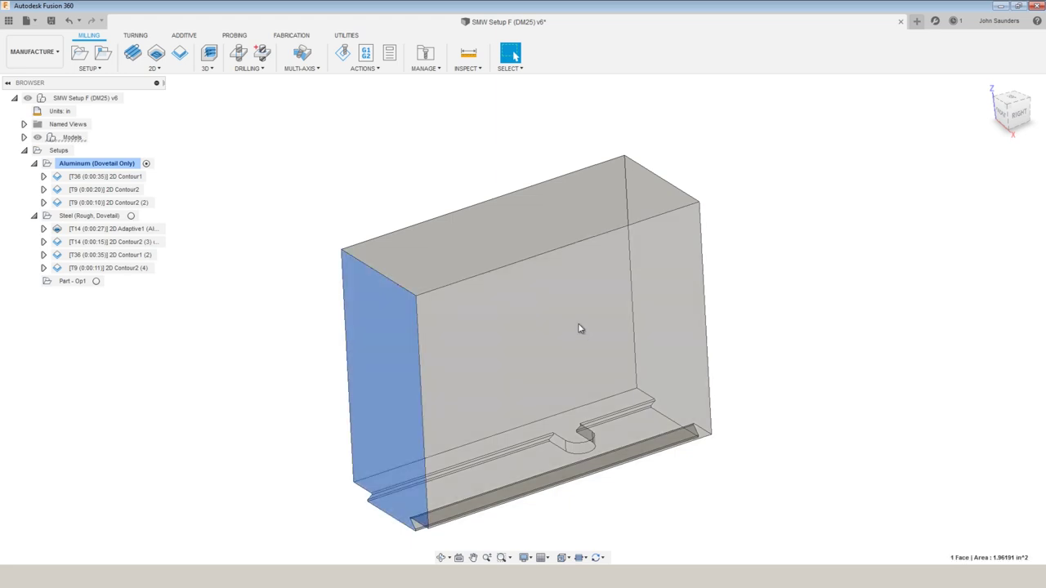
pyautogui.keyDown('shift'); pyautogui.moveTo(579, 329); pyautogui.dragTo(470, 279, button='middle'); pyautogui.keyUp('shift')
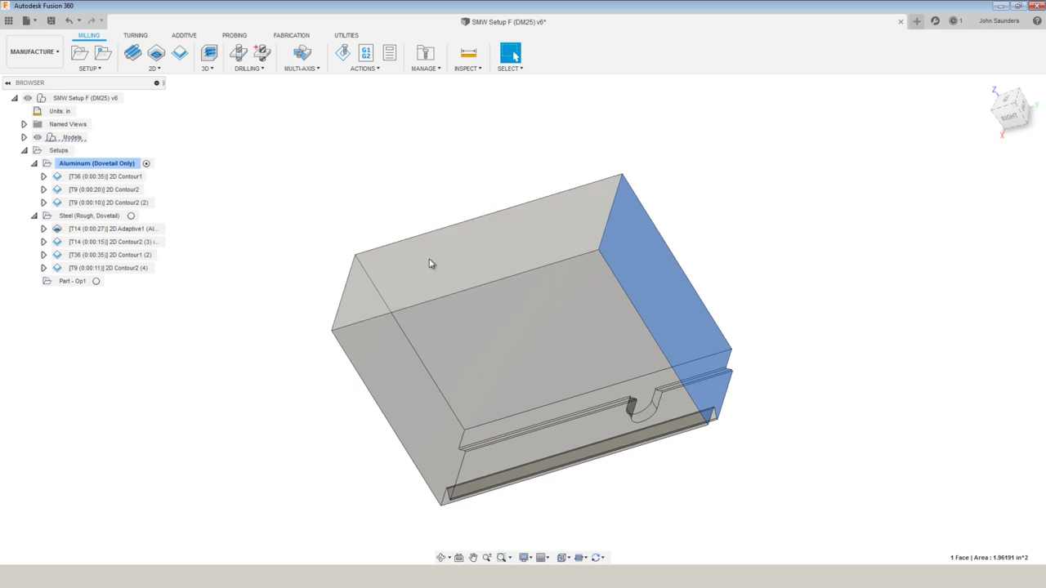
pyautogui.press('F4')
pyautogui.moveTo(267, 228); pyautogui.dragTo(283, 226)
pyautogui.press('Escape')
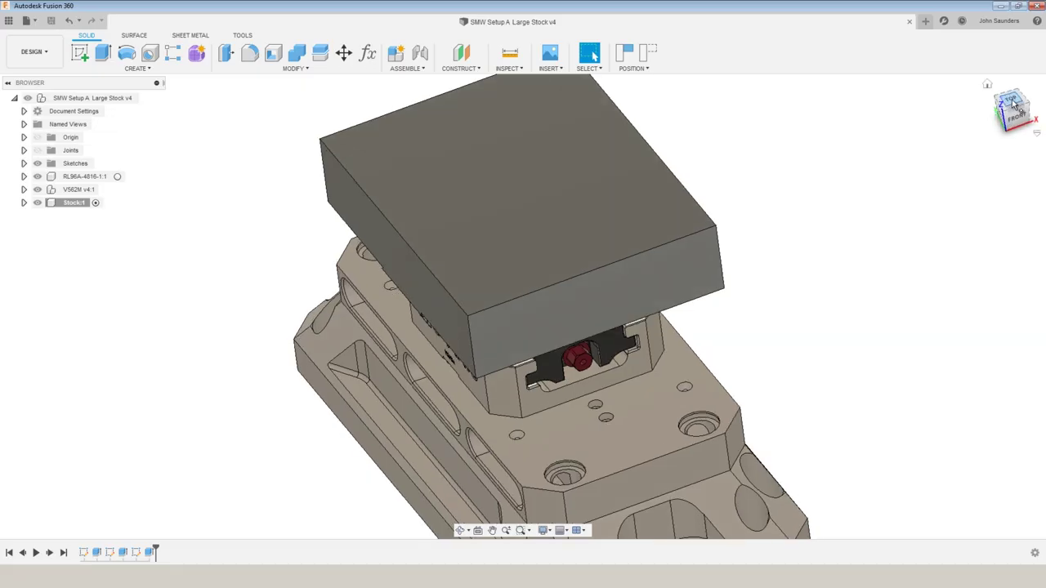
pyautogui.moveTo(807, 344); pyautogui.dragTo(868, 254)
pyautogui.press('Escape')
pyautogui.moveTo(868, 254)
pyautogui.keyDown('shift'); pyautogui.mouseDown(button='middle')
pyautogui.moveTo(892, 250)
pyautogui.moveTo(906, 266)
pyautogui.moveTo(820, 285)
pyautogui.moveTo(850, 231)
pyautogui.moveTo(880, 240)
pyautogui.mouseUp(button='middle'); pyautogui.keyUp('shift')
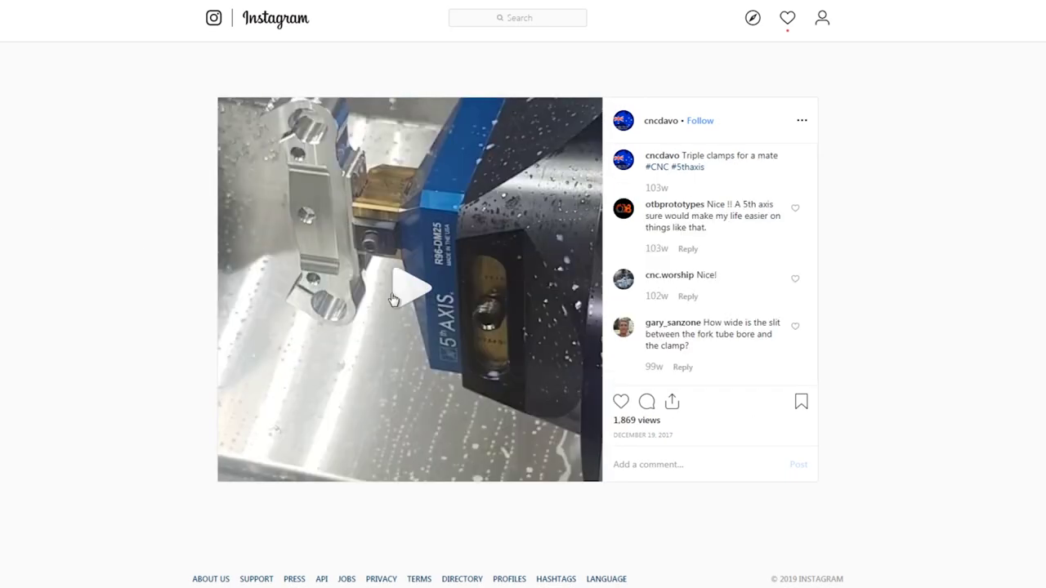
# Play the triple clamps machining video on Instagram and advance through the 5thaxis posts showing dovetail and RockLock fixtures
pyautogui.click(391, 304)
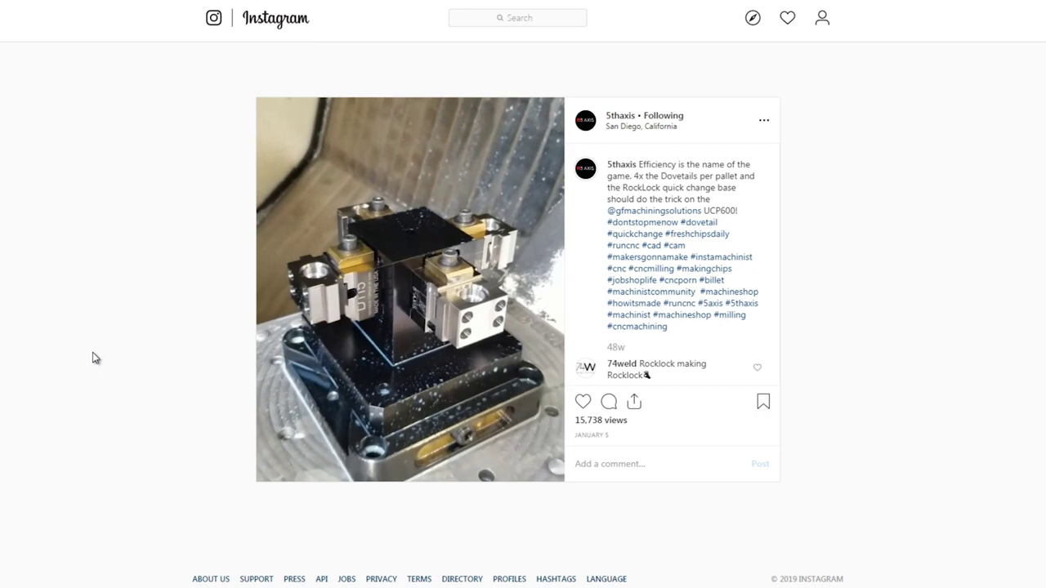
pyautogui.press('Right')
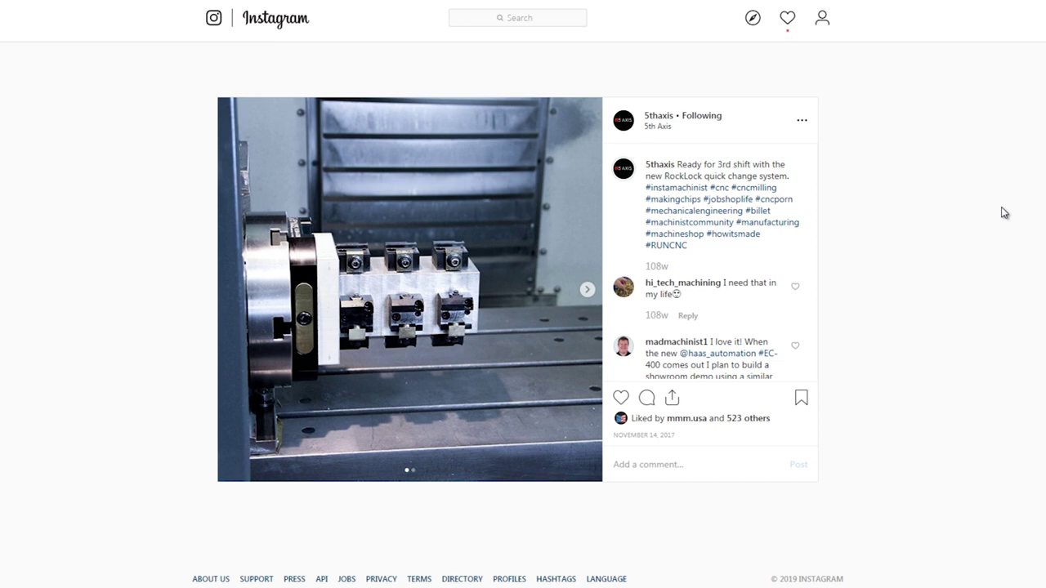
pyautogui.click(589, 291)
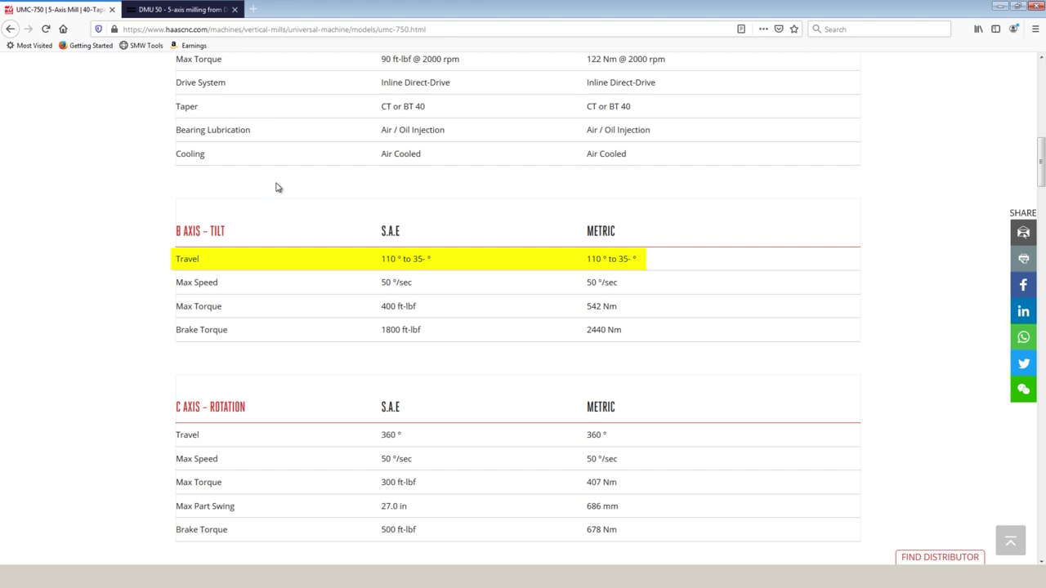
# Return to the start of the Haas UMC-750 specs page and switch to the DMU 50 page
pyautogui.press('Home')
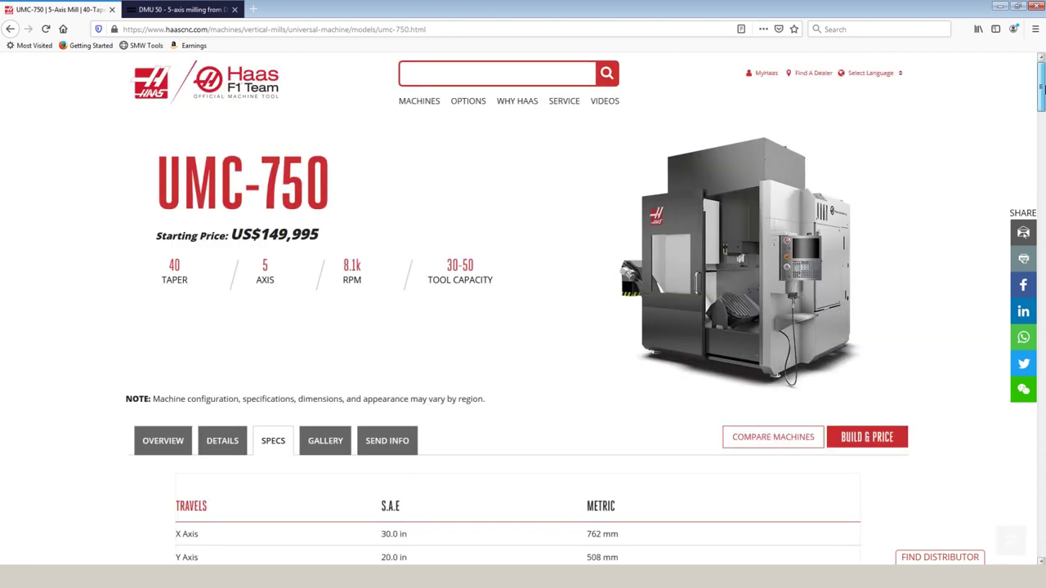
pyautogui.hotkey('ctrl', 'Tab')
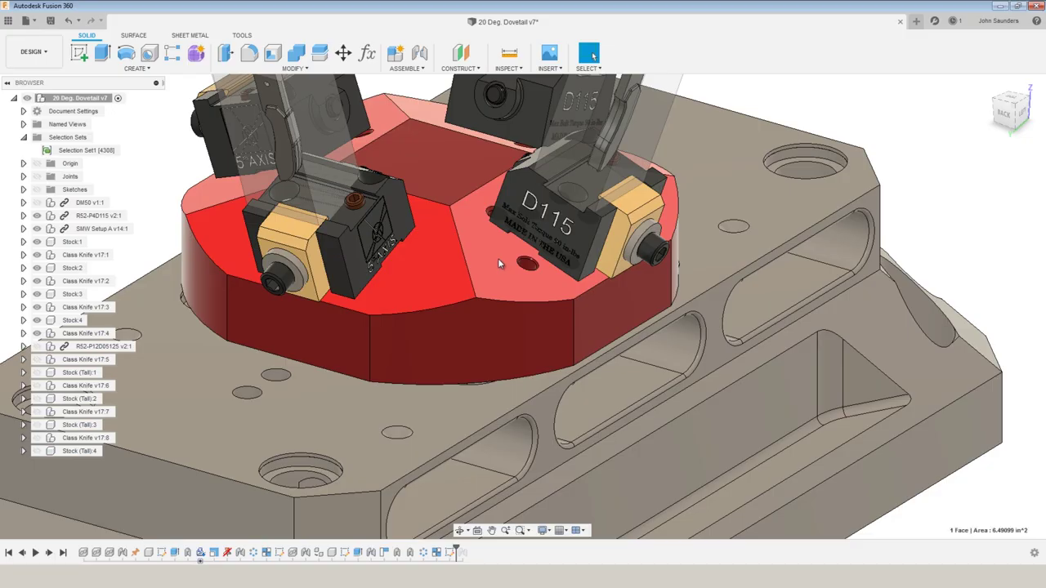
# Measure the angle between the red pallet's sloped face and the base's top face in the 20 Deg. Dovetail design
pyautogui.click(497, 258)
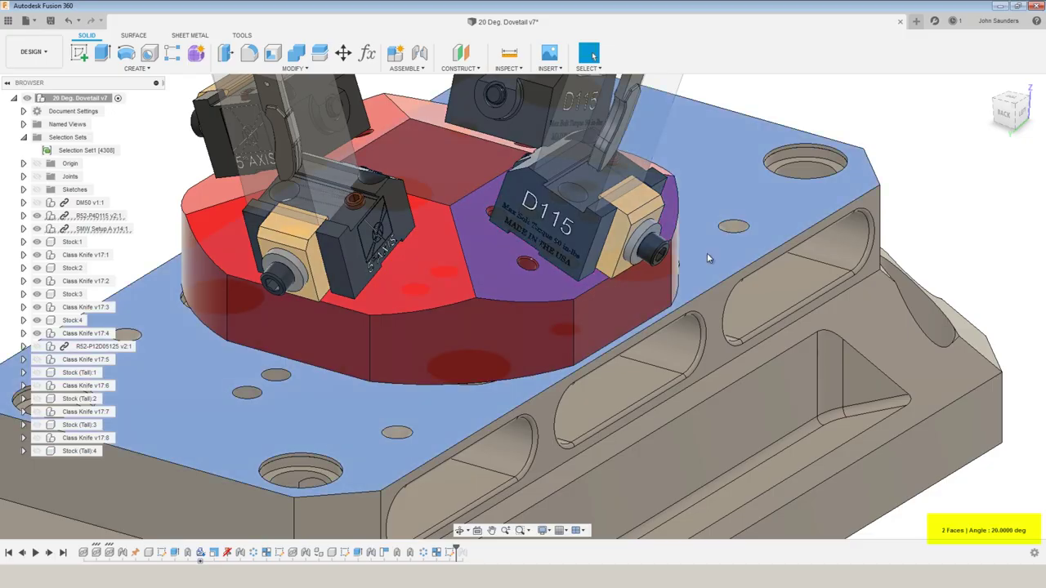
pyautogui.press('F6')
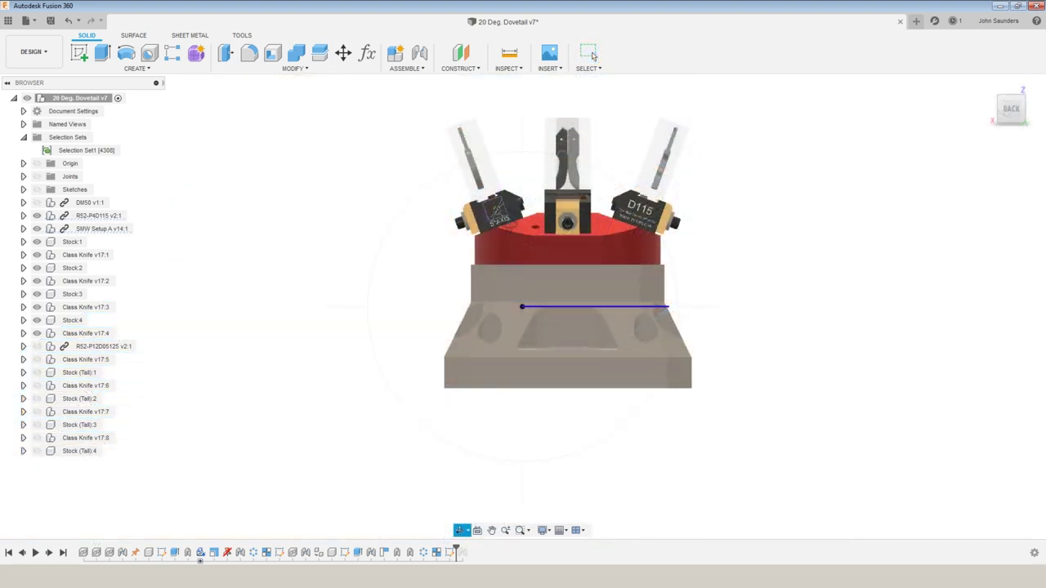
pyautogui.moveTo(505, 158); pyautogui.dragTo(314, 411)
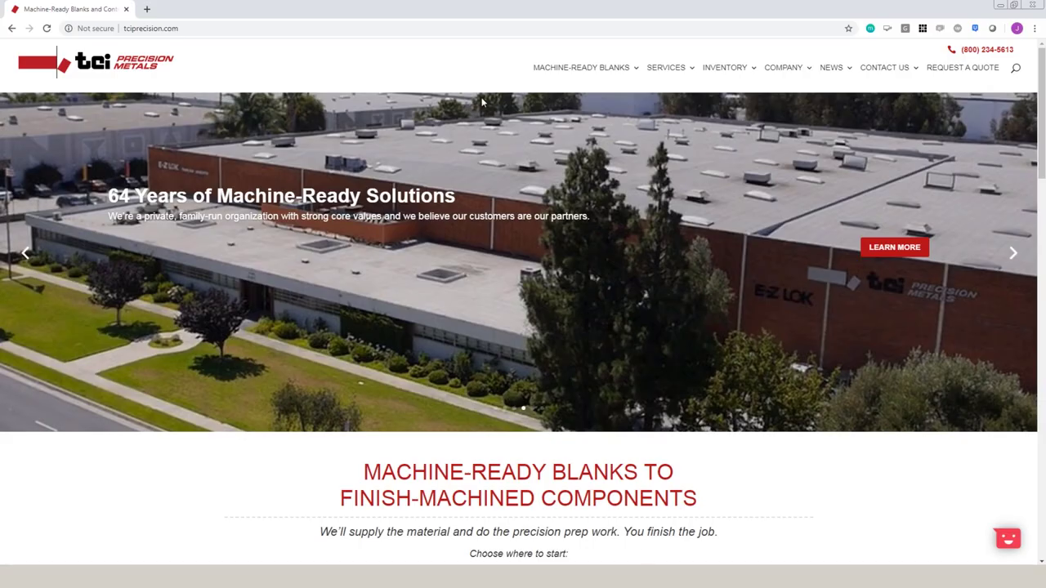
# Open the Dovetail Machine-Ready Blanks page on the TCI Precision Metals website
pyautogui.moveTo(564, 69)
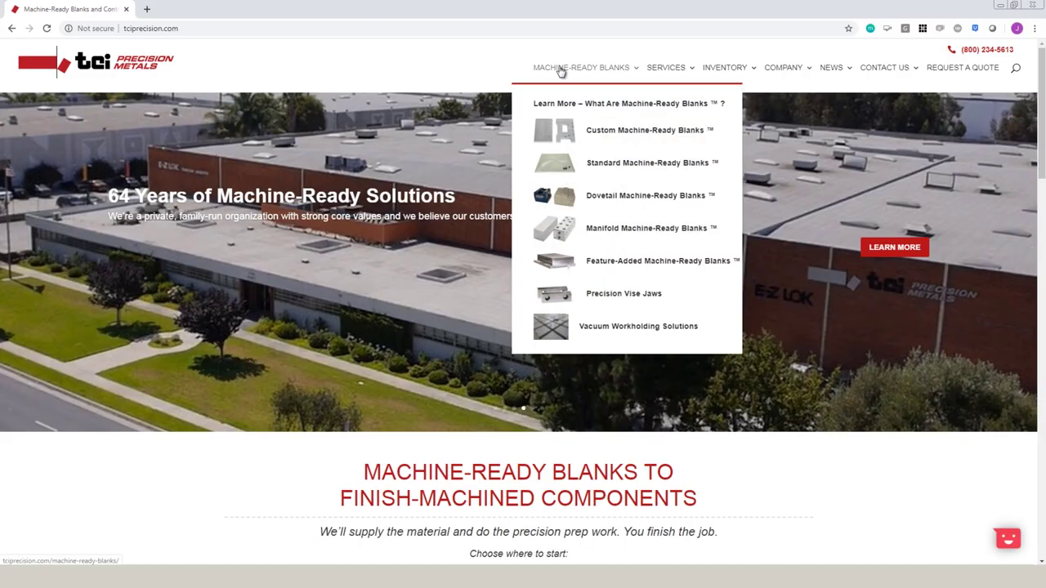
pyautogui.click(609, 198)
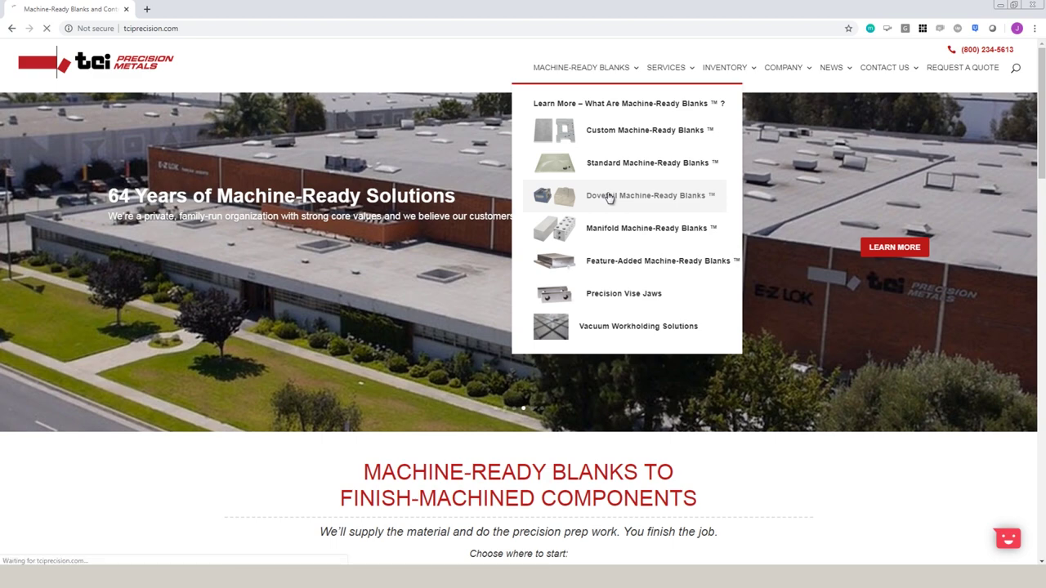